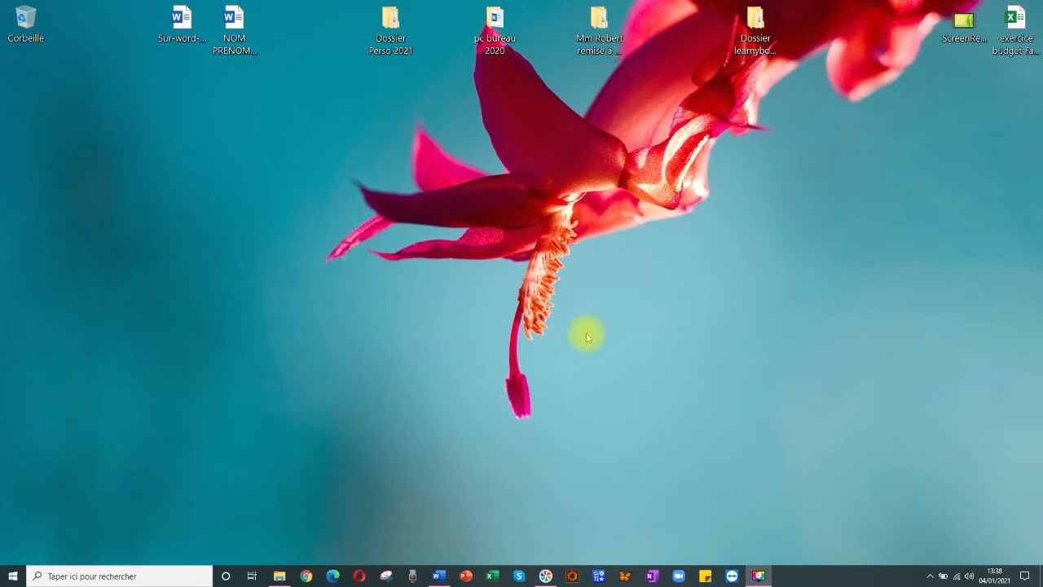
Switch to the open letter in Word, look over its header and opening paragraphs, and close the clipboard pane
click(440, 577)
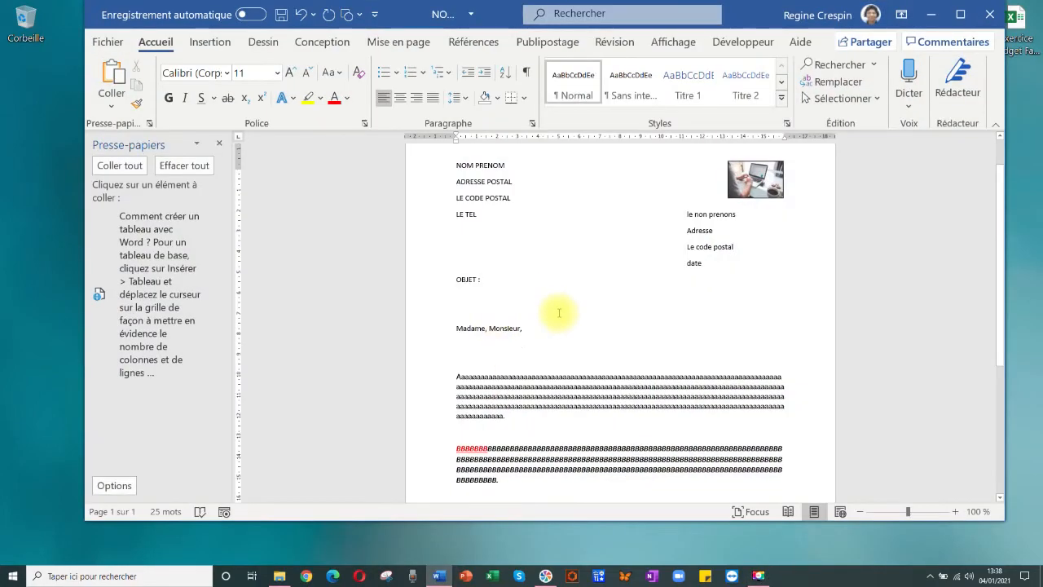
scroll(559, 310, up, 2)
scroll(624, 305, down, 3)
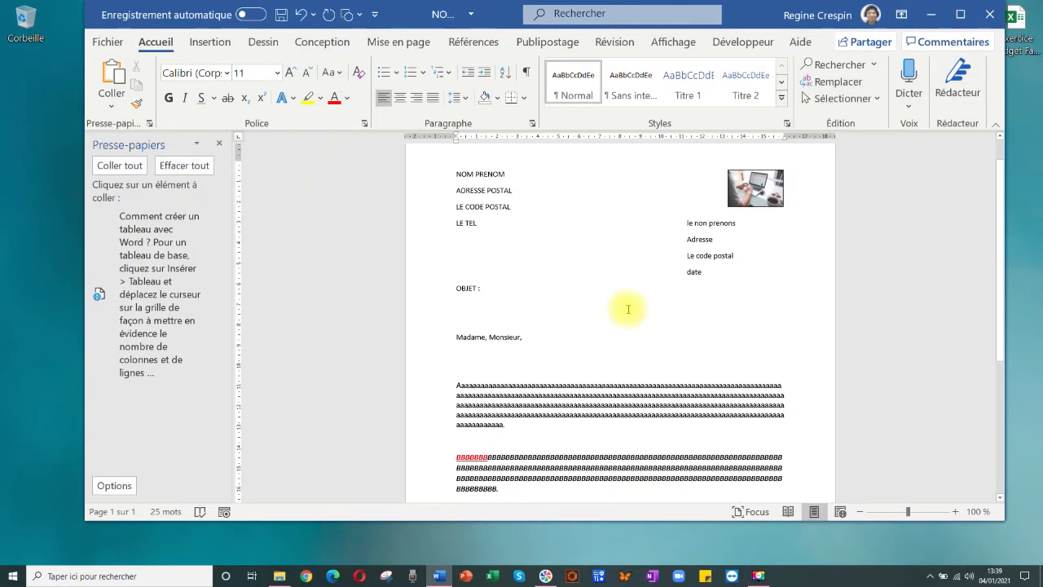
scroll(624, 391, up, 2)
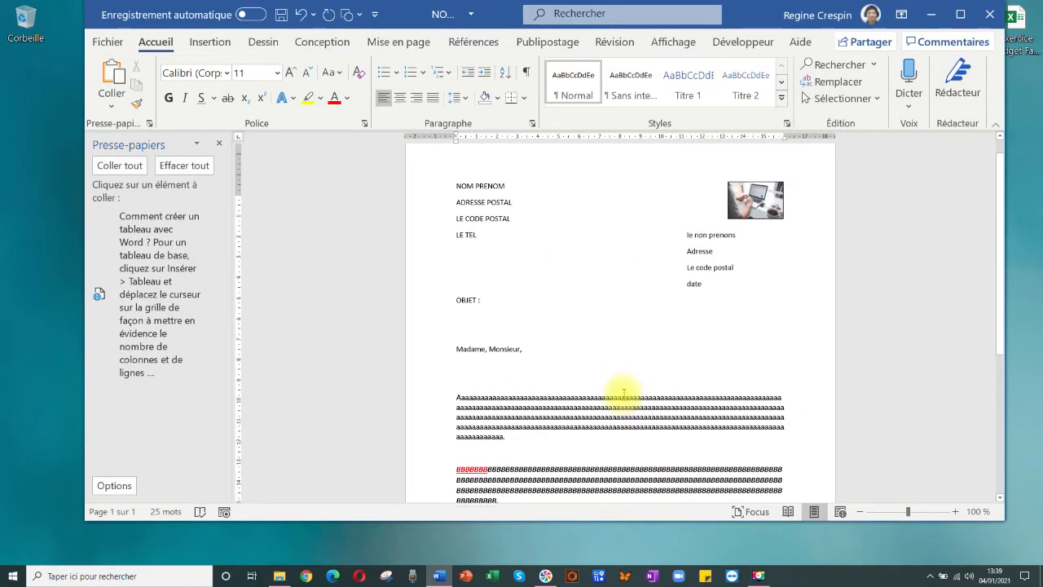
scroll(624, 391, up, 1)
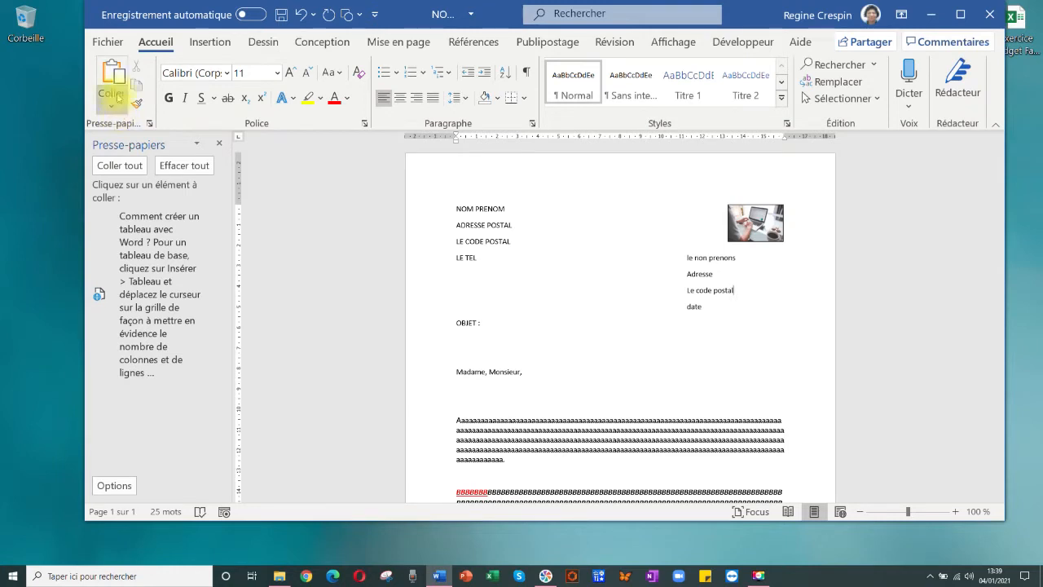
click(150, 125)
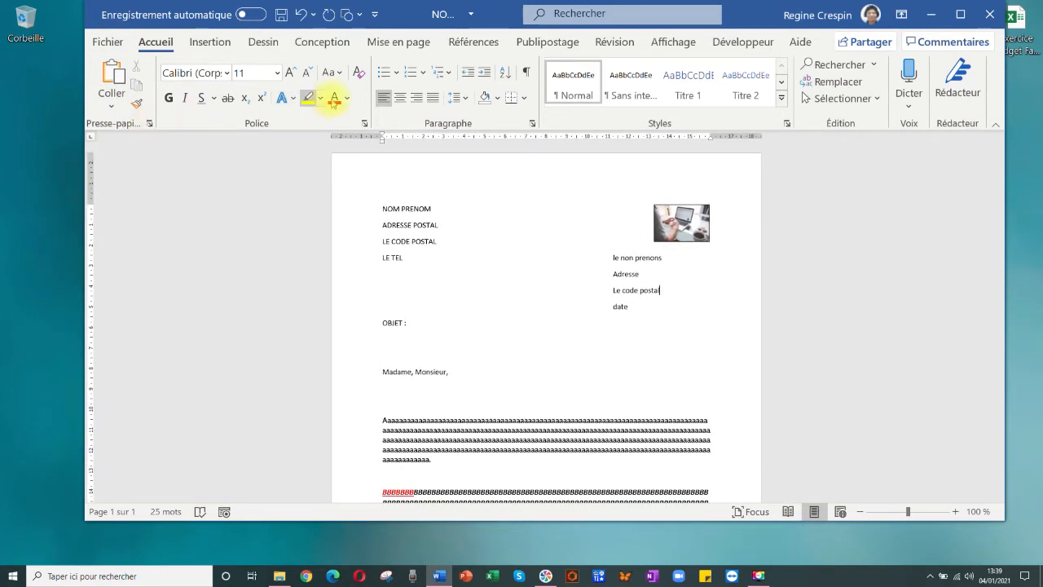
View the Font settings and the Paragraph settings, closing each dialog without changing any option
click(365, 125)
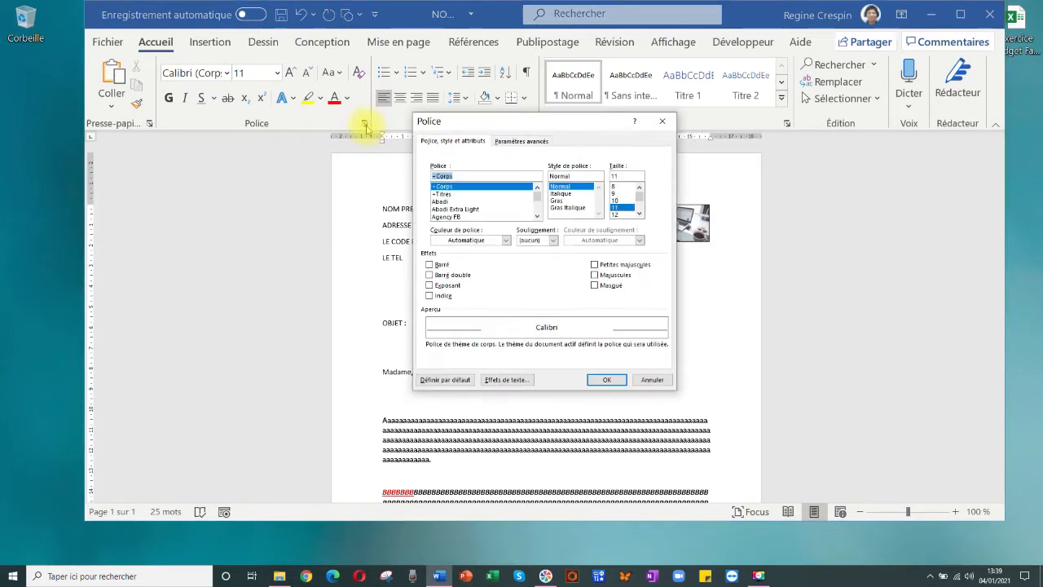
click(606, 380)
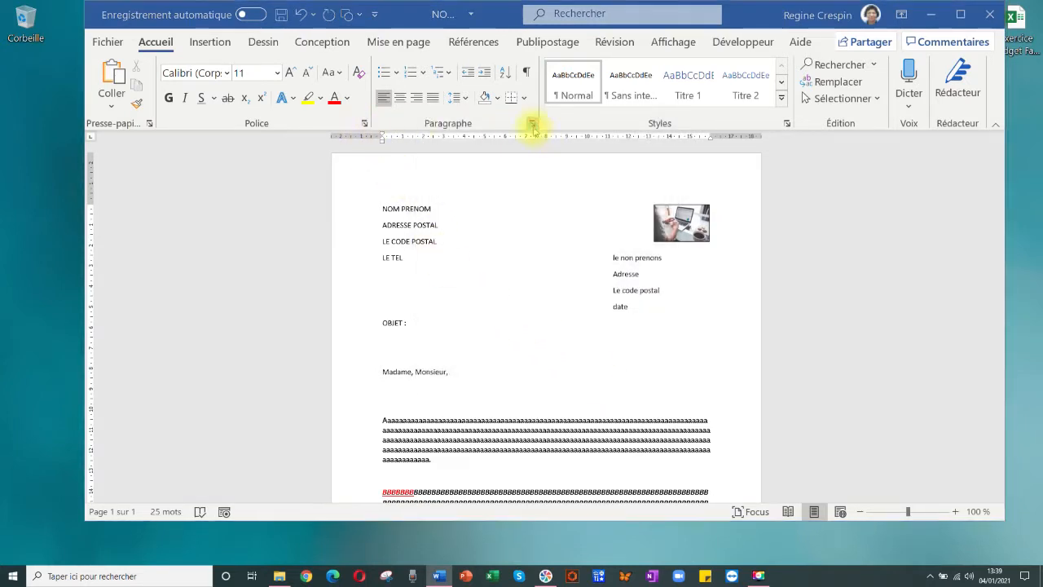
click(532, 123)
click(602, 389)
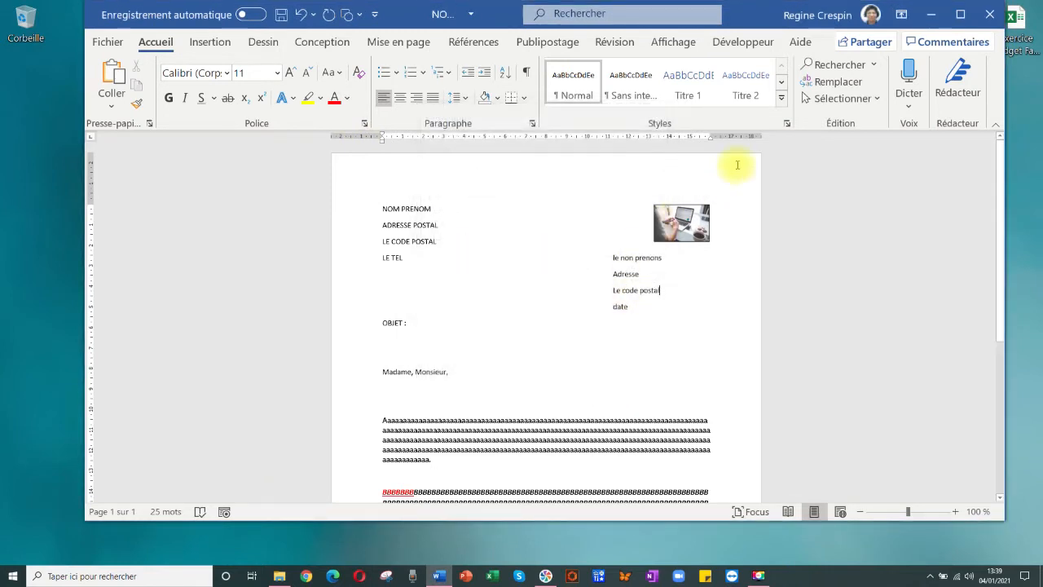
Display the full list of styles, look through it and close it without applying a style
click(786, 124)
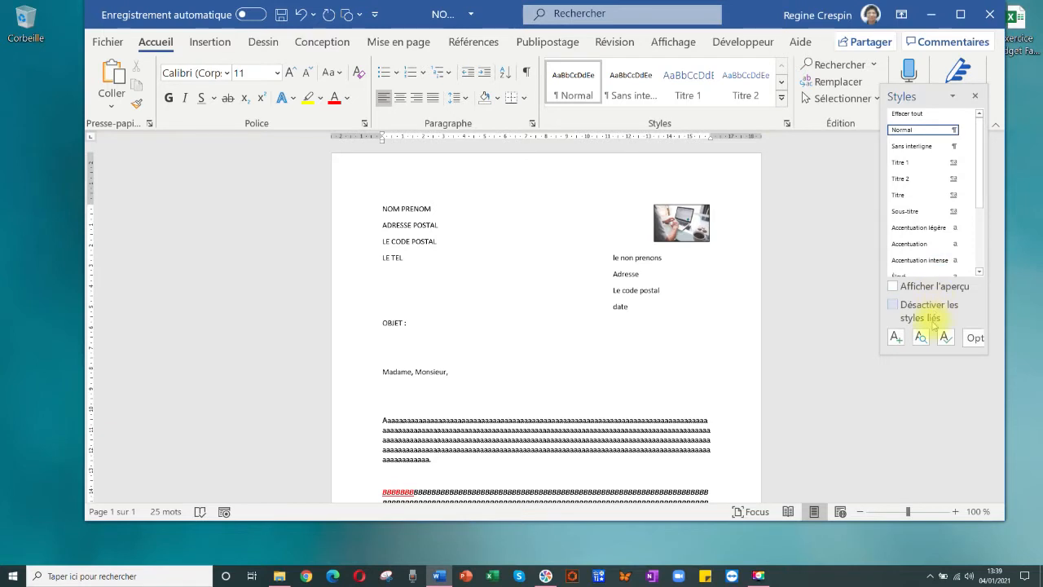
click(891, 400)
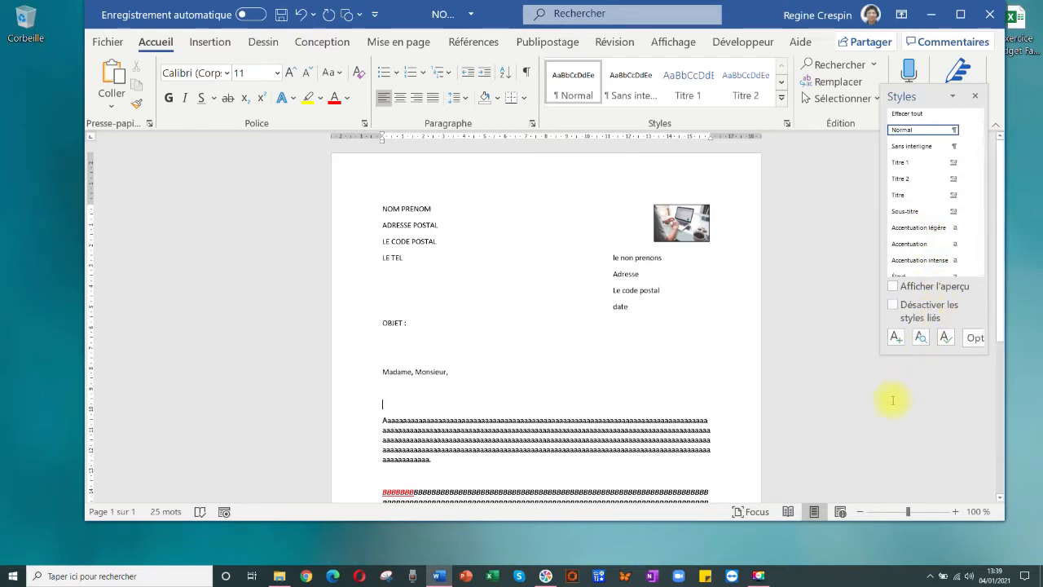
click(975, 97)
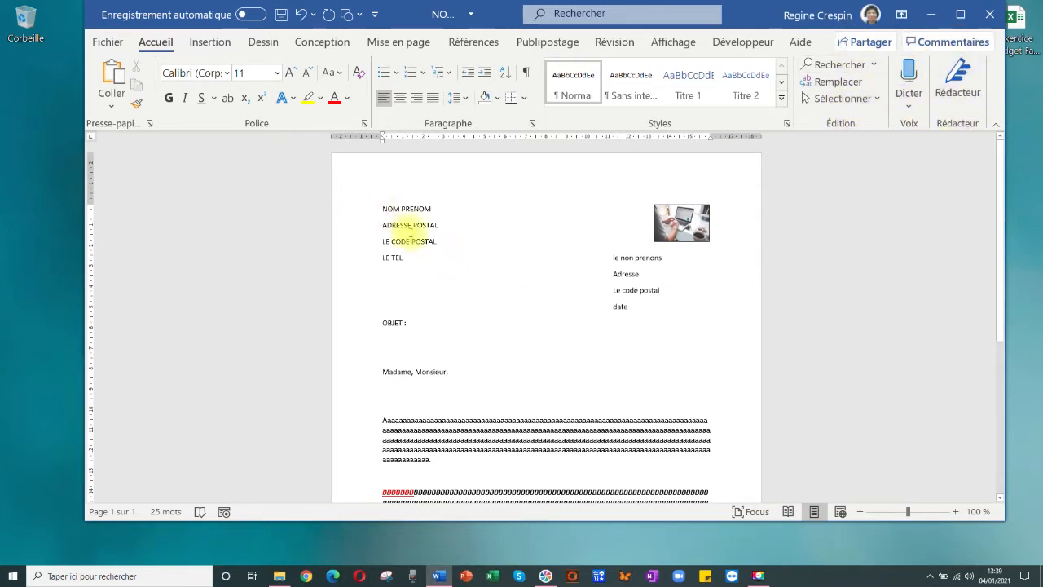
Highlight the sender's contact lines and the recipient's address and date lines in the letter header to examine their placement
scroll(424, 245, down, 1)
scroll(439, 269, up, 1)
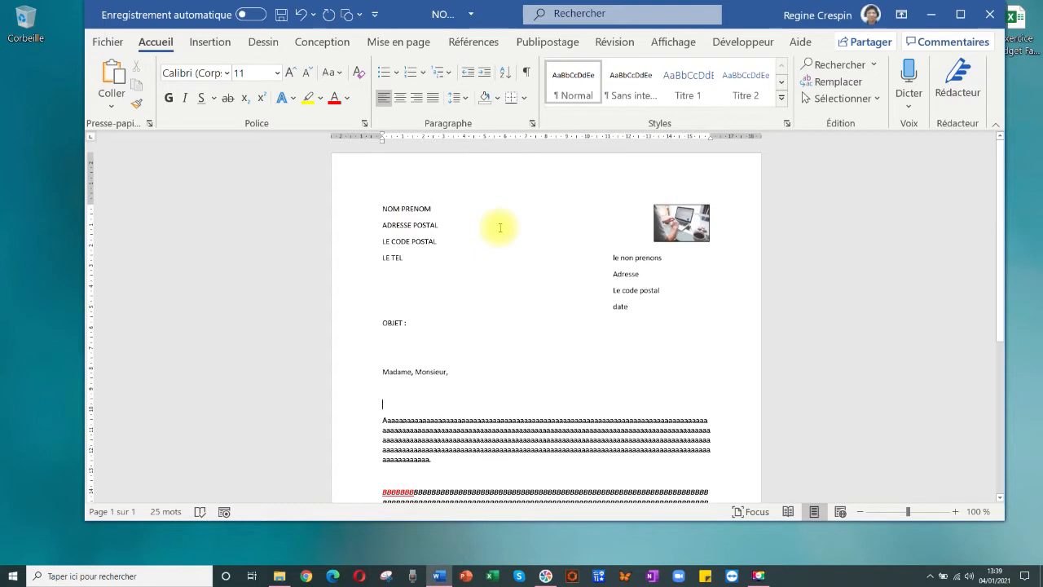
scroll(495, 249, down, 1)
scroll(496, 248, up, 1)
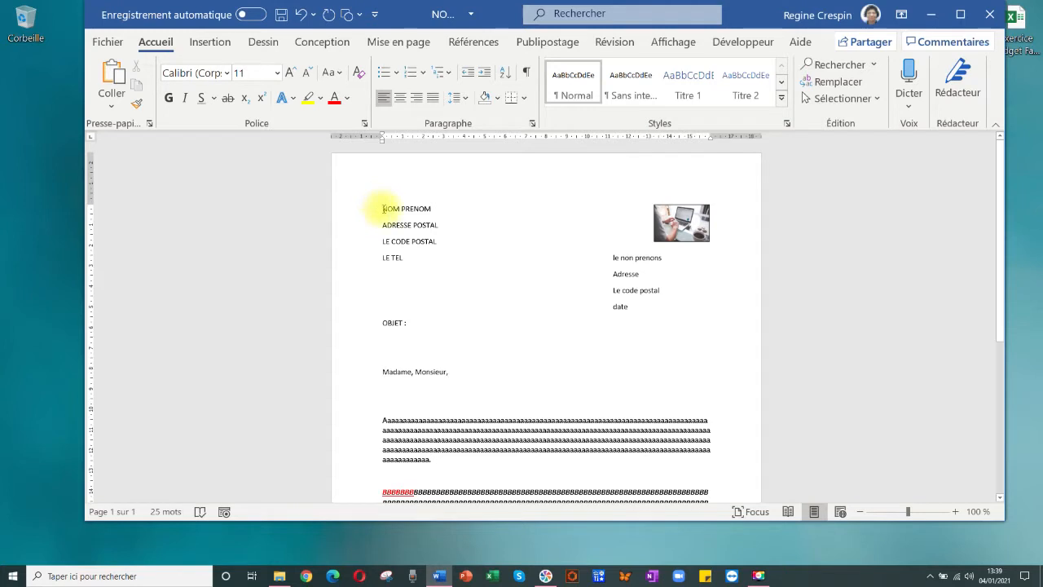
drag(382, 209, 405, 258)
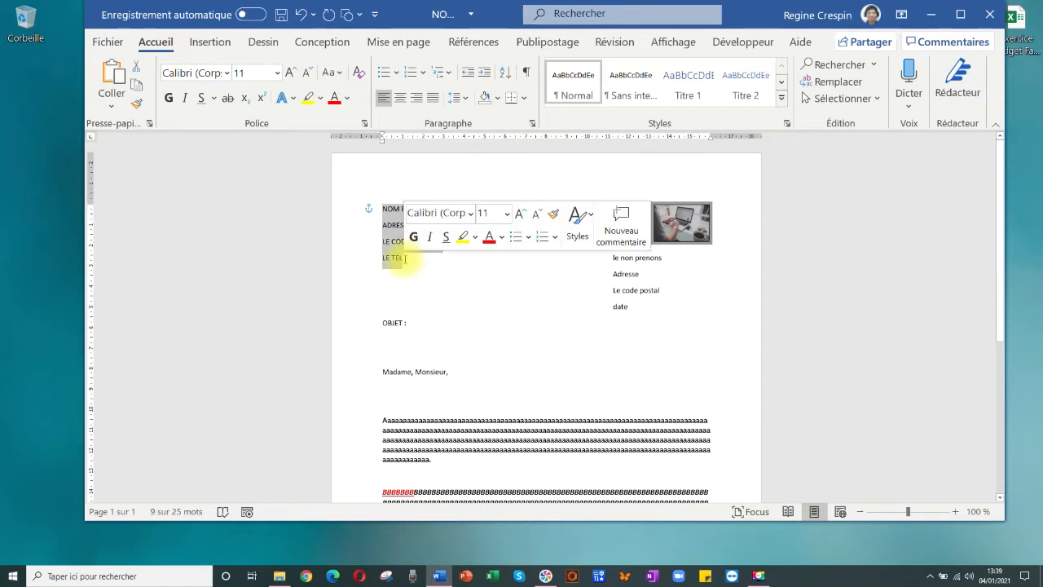
click(404, 258)
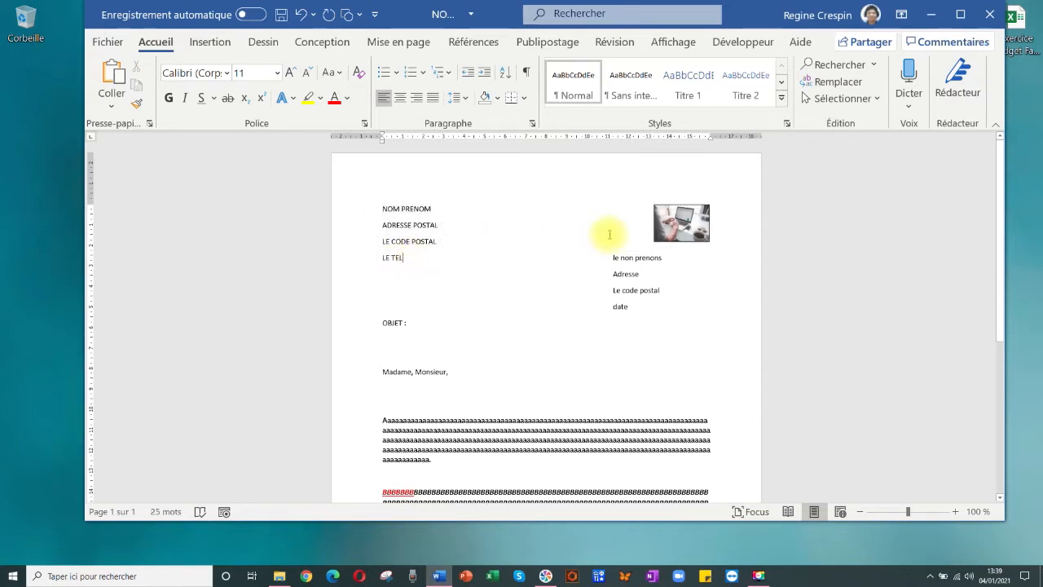
drag(648, 259, 683, 308)
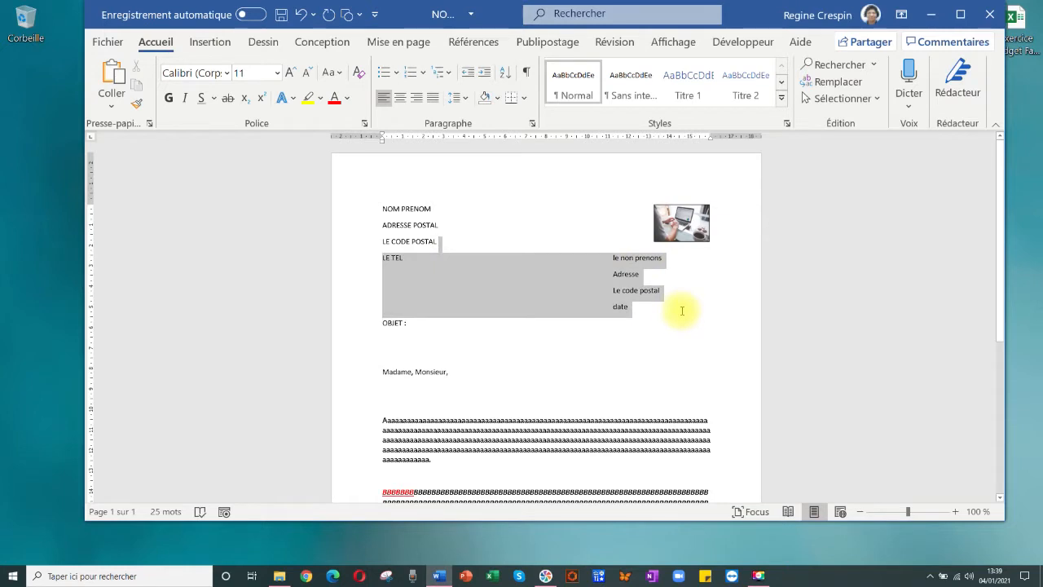
click(681, 311)
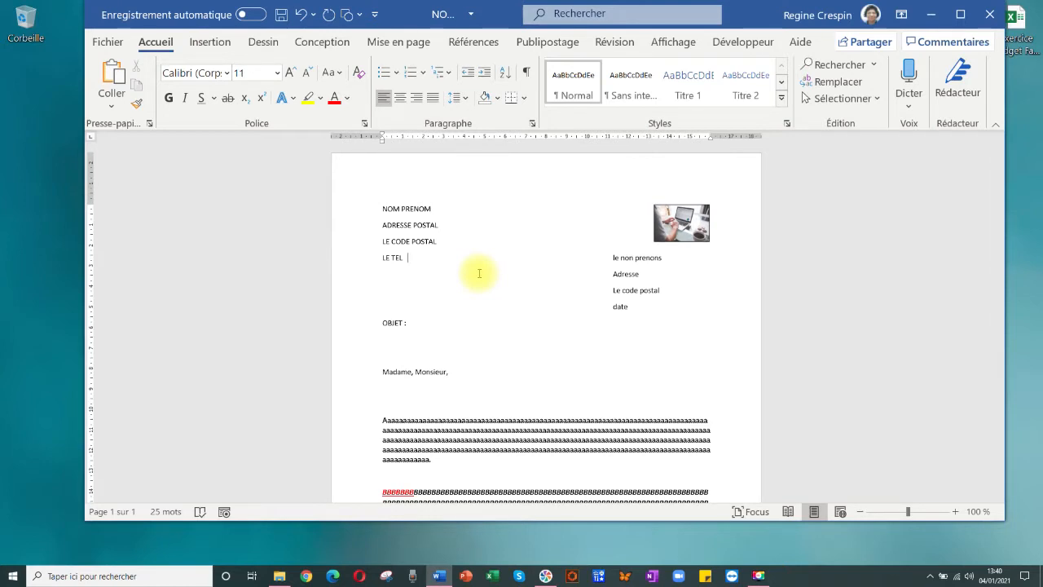
Select the header picture, then browse the image files available for insertion from this device and cancel without inserting one
click(683, 218)
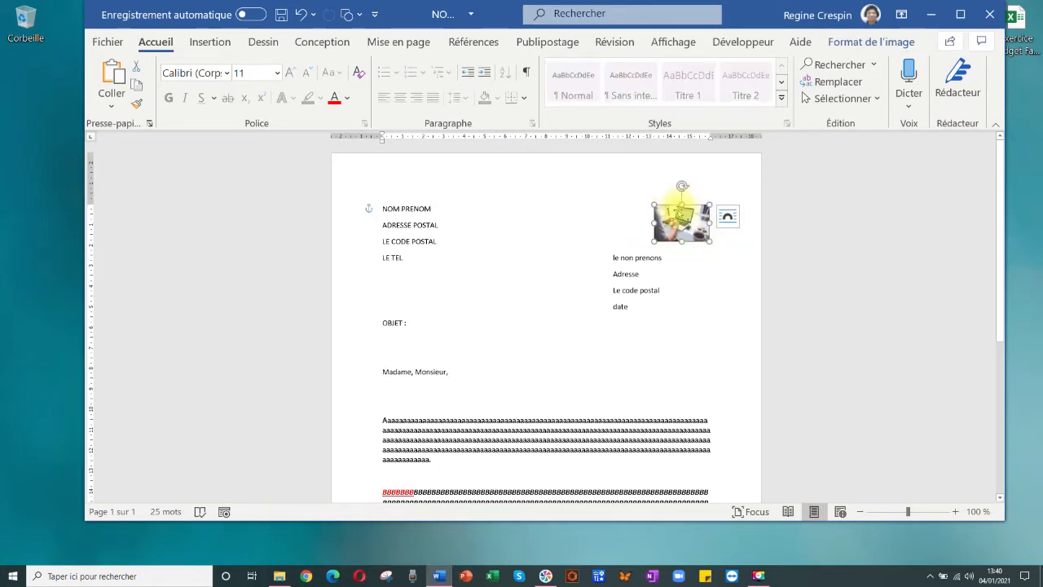
click(703, 304)
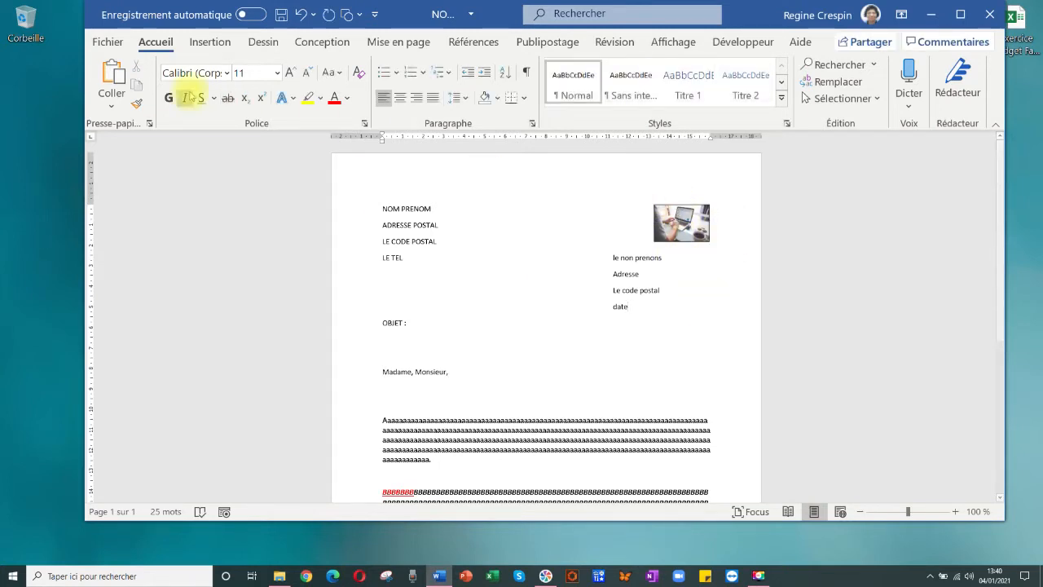
click(209, 43)
click(188, 104)
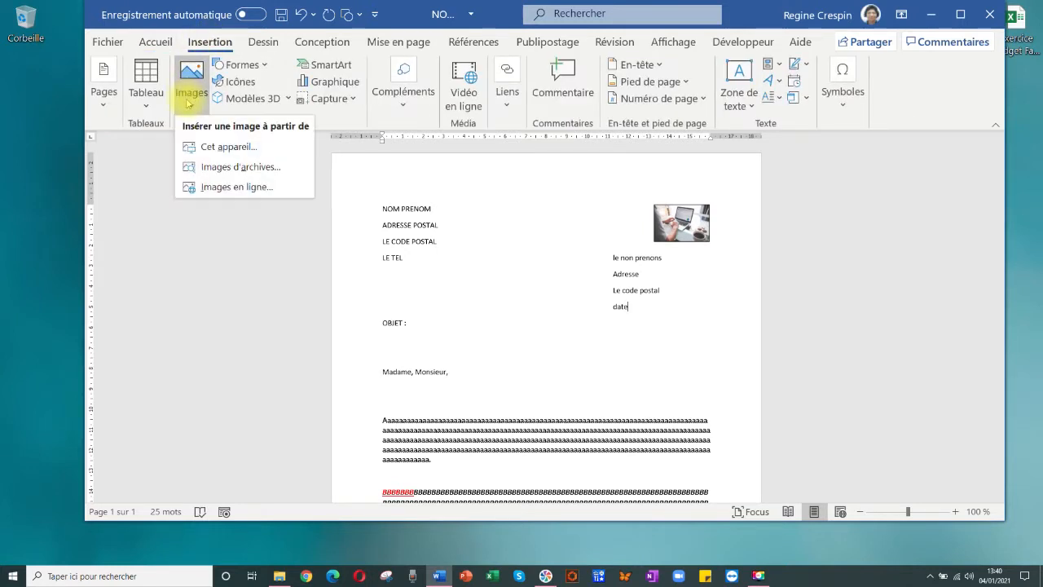
click(205, 149)
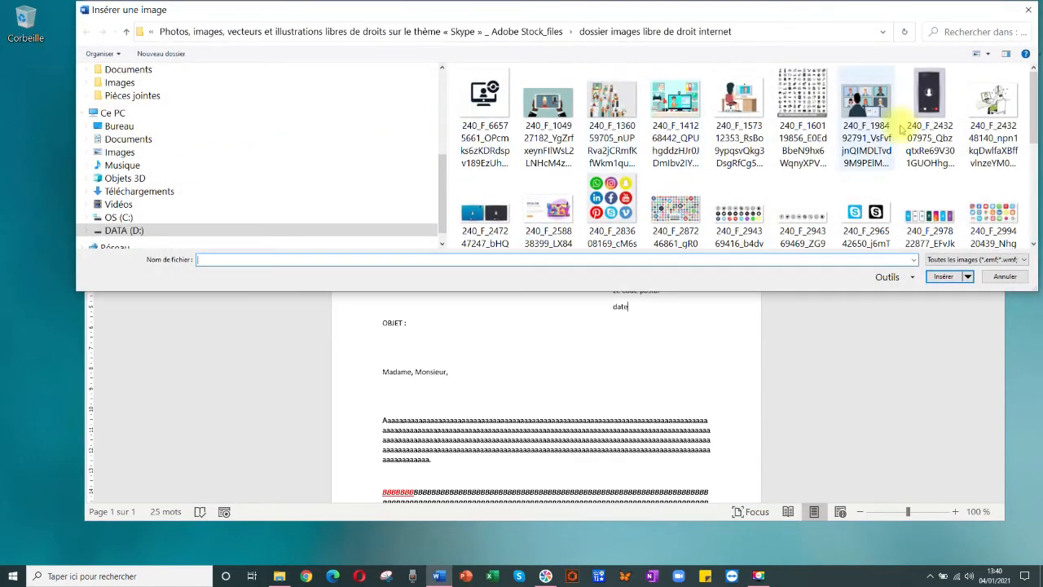
scroll(730, 181, down, 3)
scroll(730, 181, up, 3)
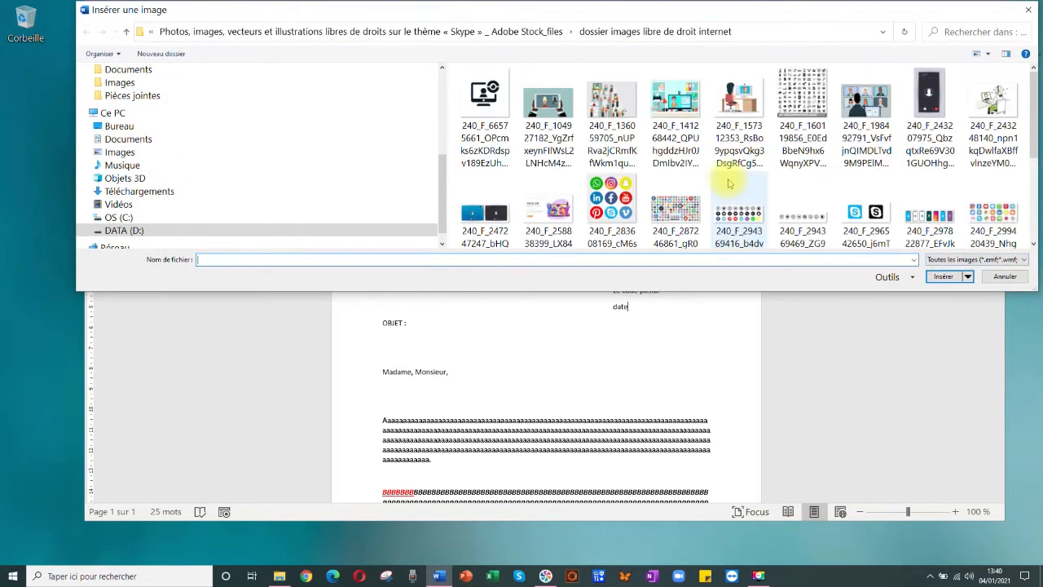
click(1004, 276)
View the text wrapping choices in the header picture's layout options and leave them as they are
click(675, 221)
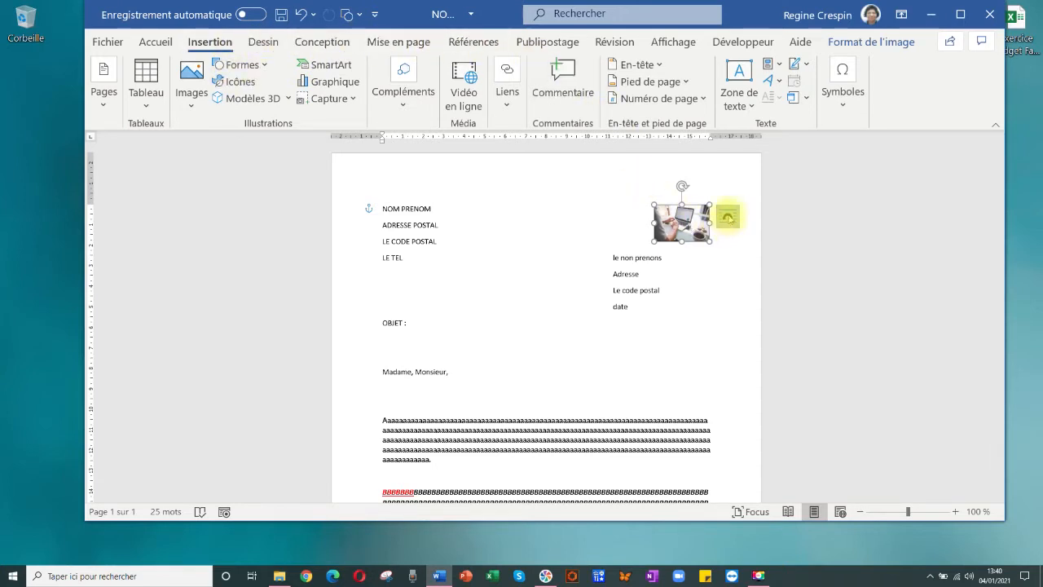
click(728, 216)
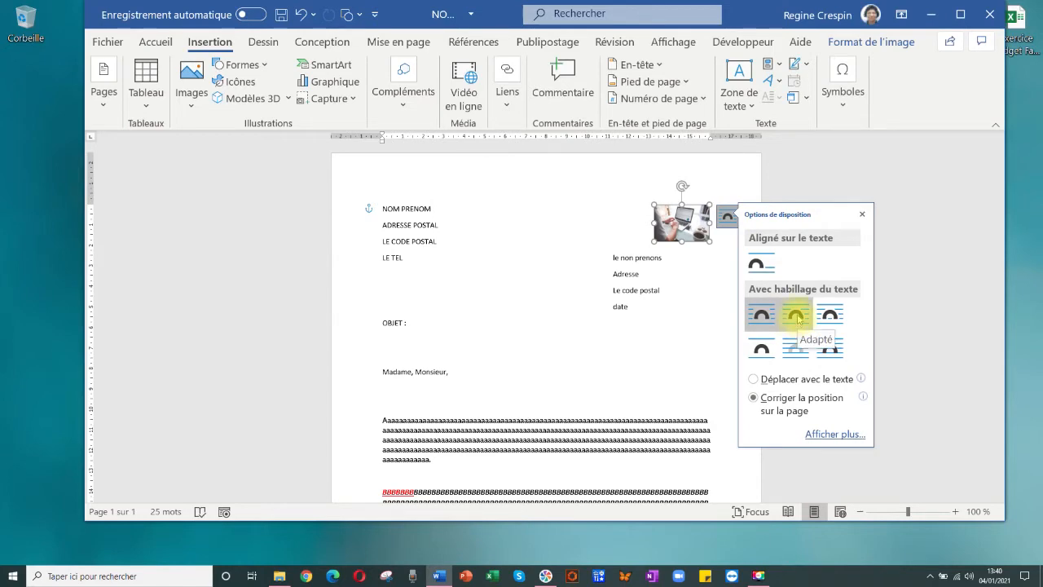
click(693, 328)
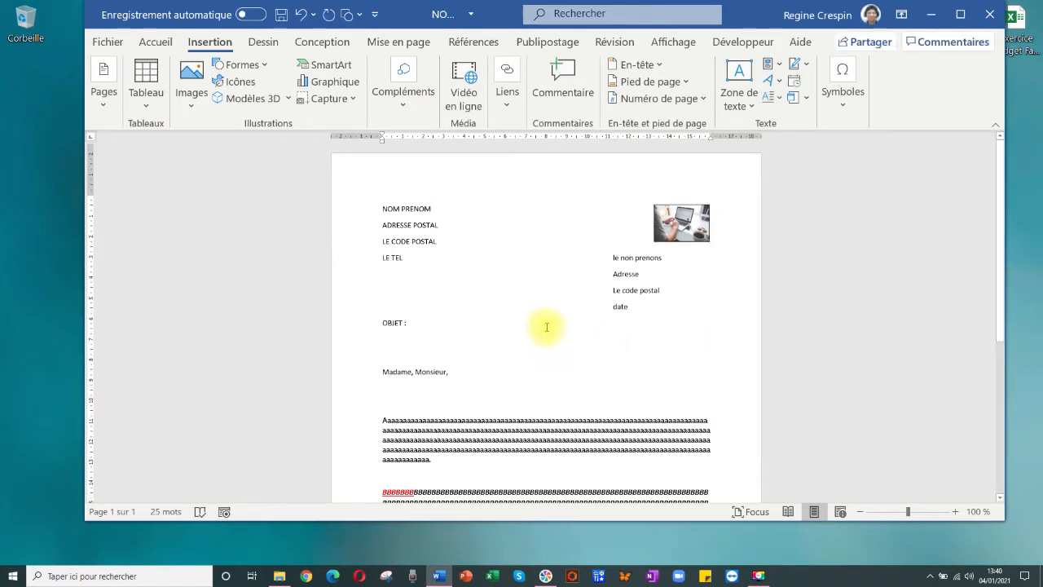
Highlight the salutation line and the first body paragraph of the letter to examine them
scroll(545, 326, down, 2)
scroll(546, 312, down, 2)
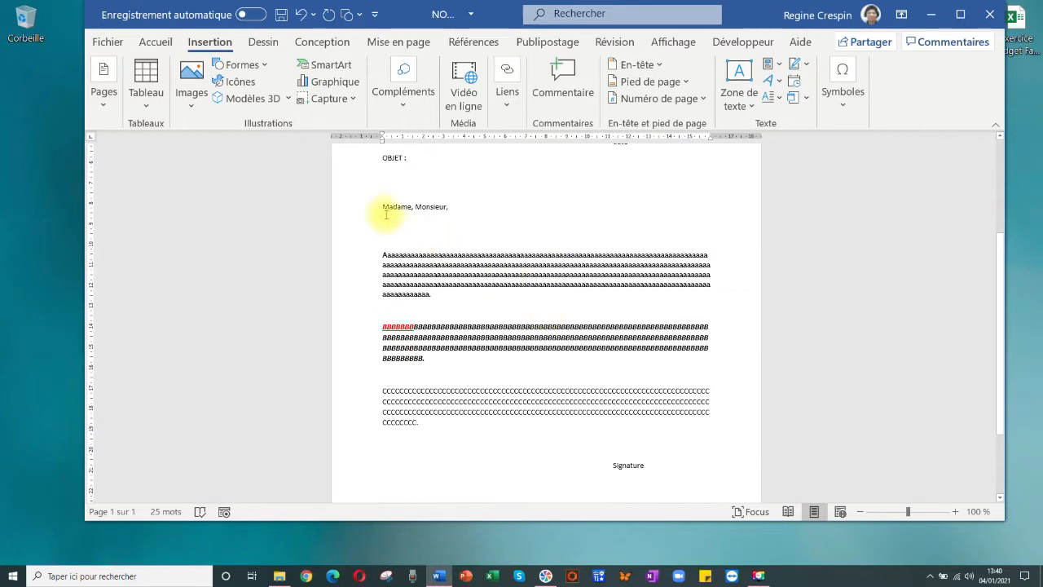
drag(378, 207, 478, 207)
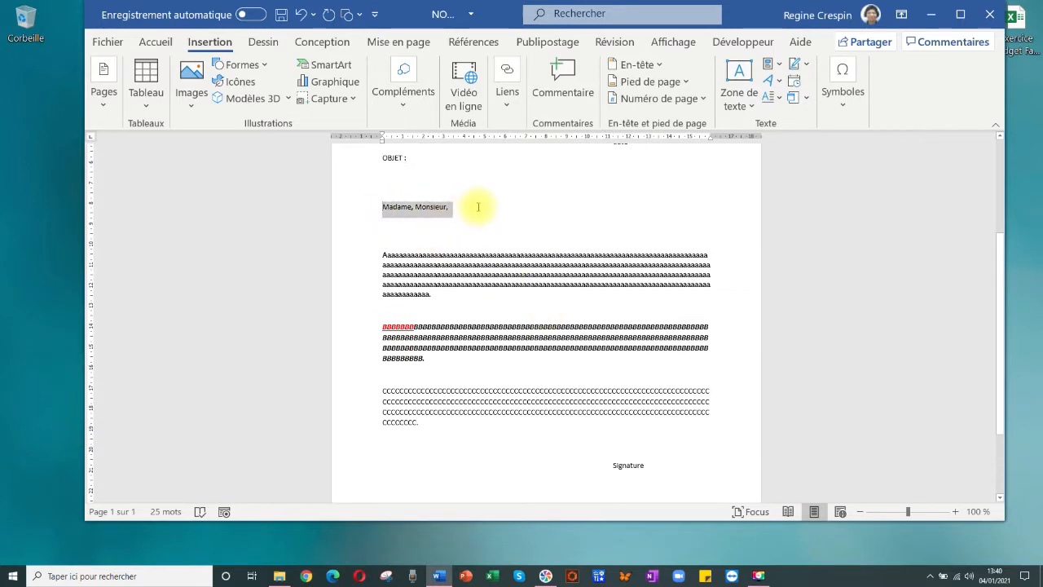
drag(382, 255, 502, 305)
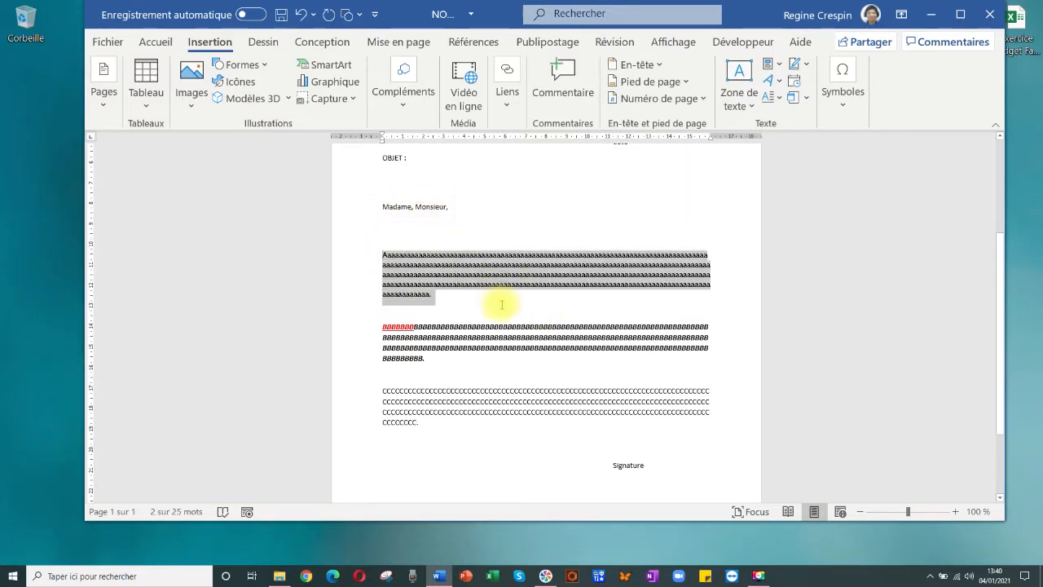
click(456, 303)
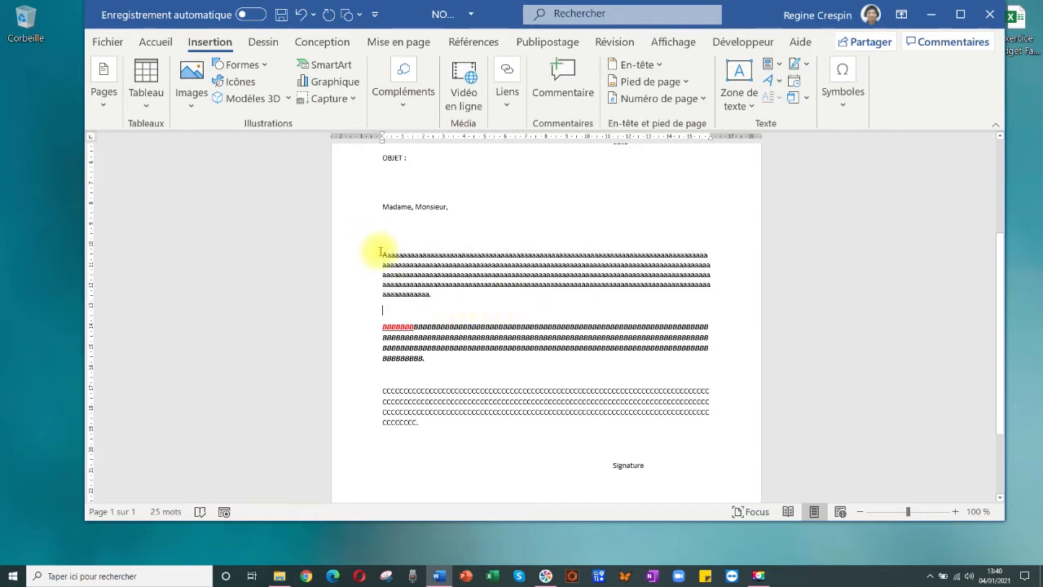
drag(380, 254, 499, 298)
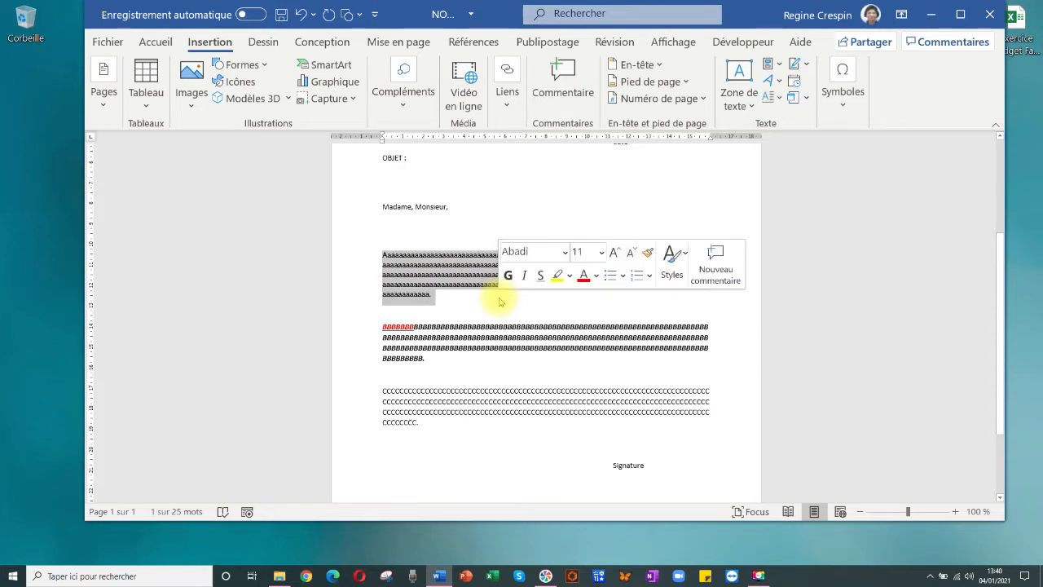
click(443, 298)
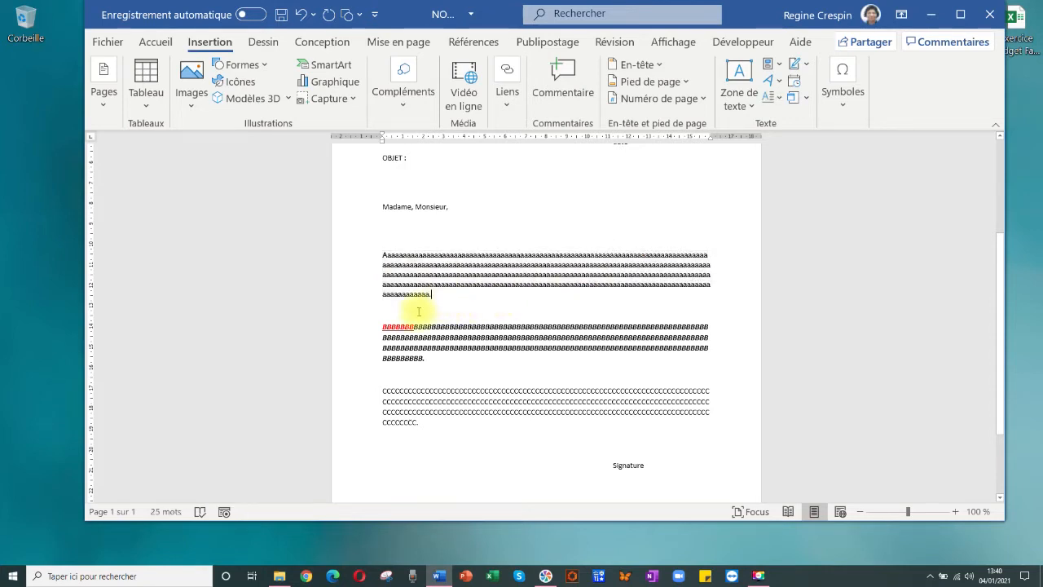
Select the red characters that open the second body paragraph and examine their font formatting
drag(383, 324, 415, 326)
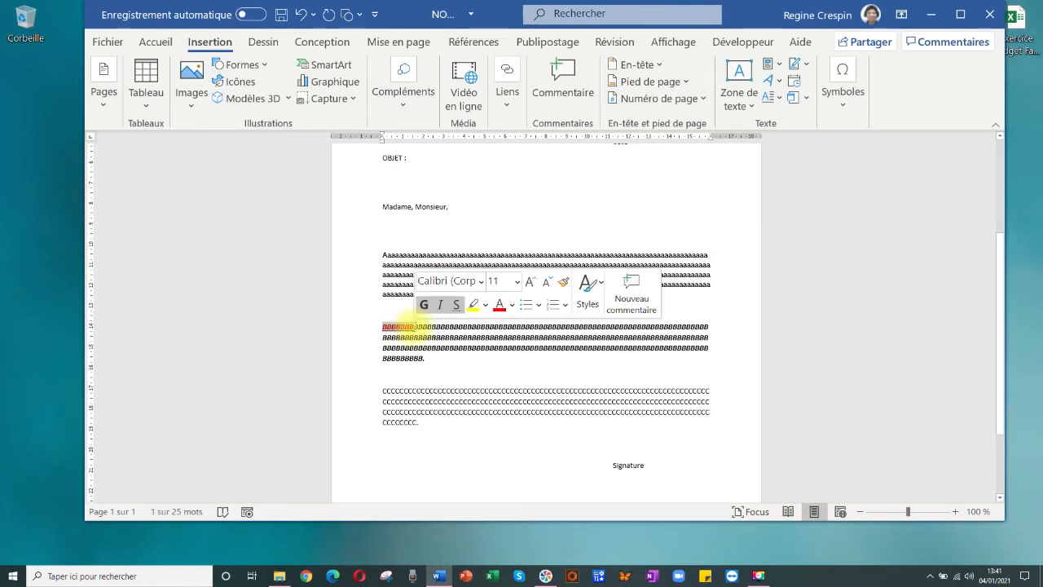
click(155, 42)
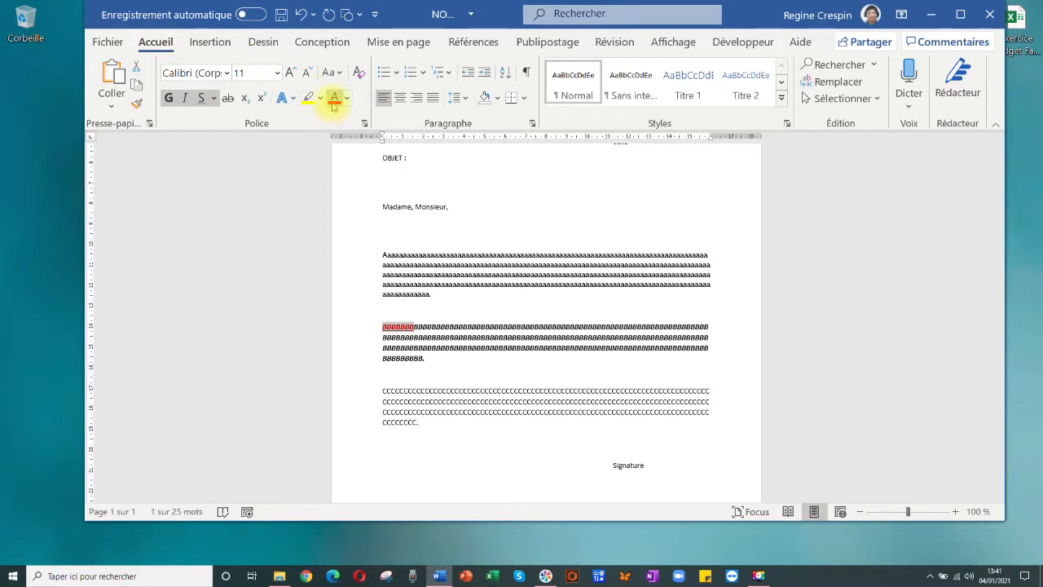
click(201, 99)
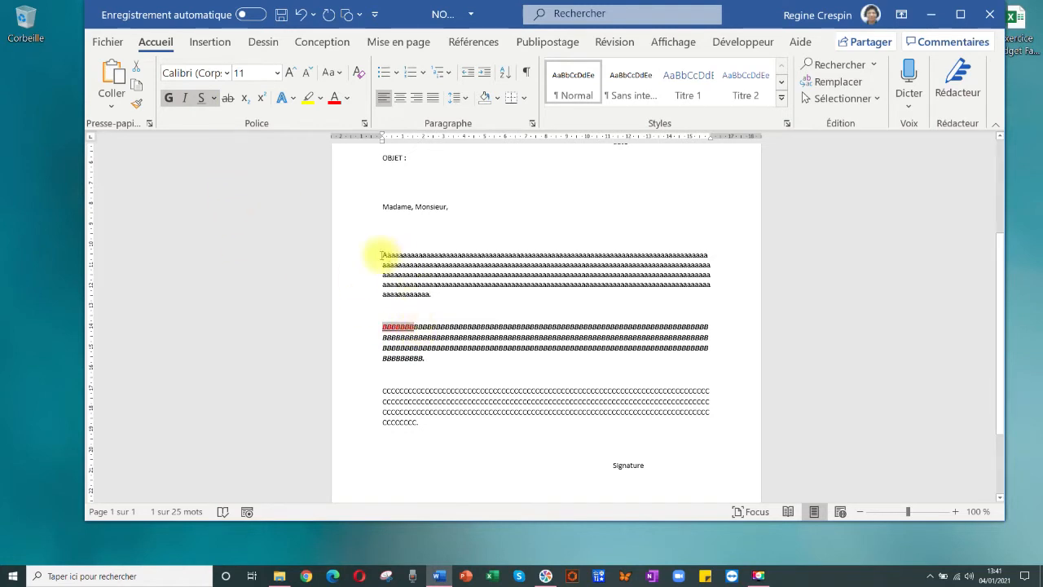
Change the font of the first body paragraph to Calibri
drag(381, 255, 465, 293)
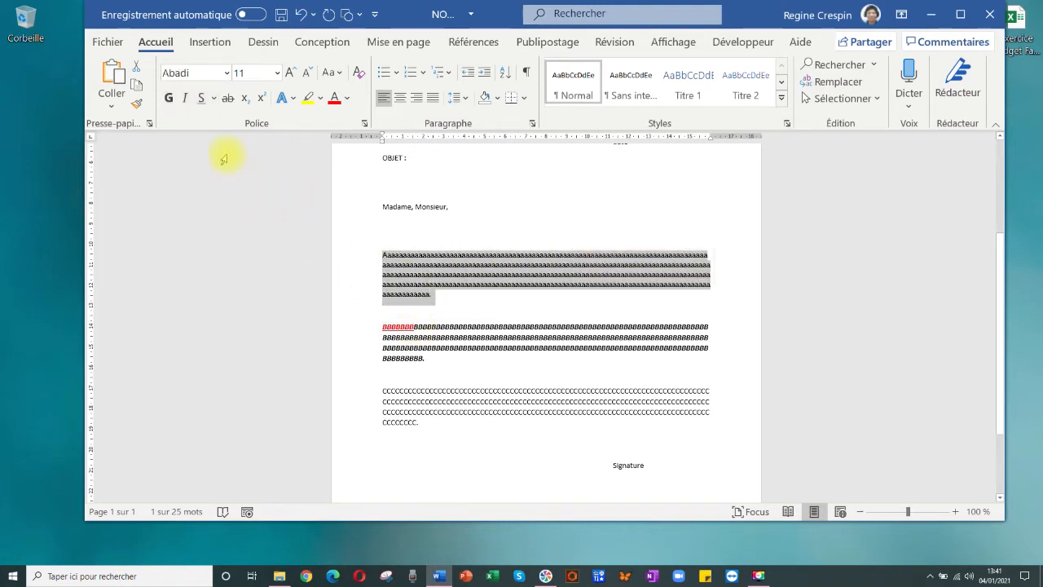
click(227, 72)
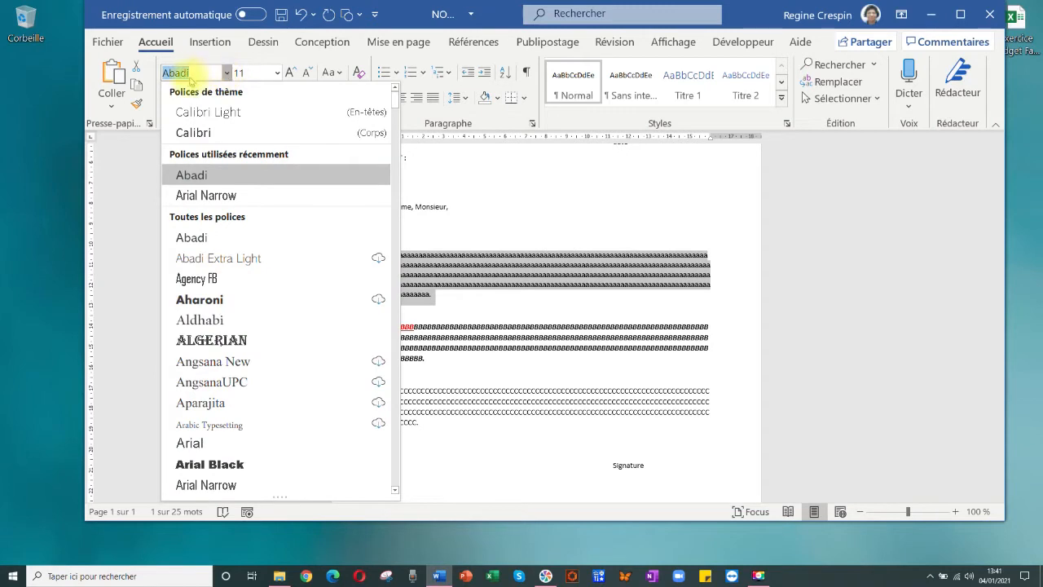
click(199, 134)
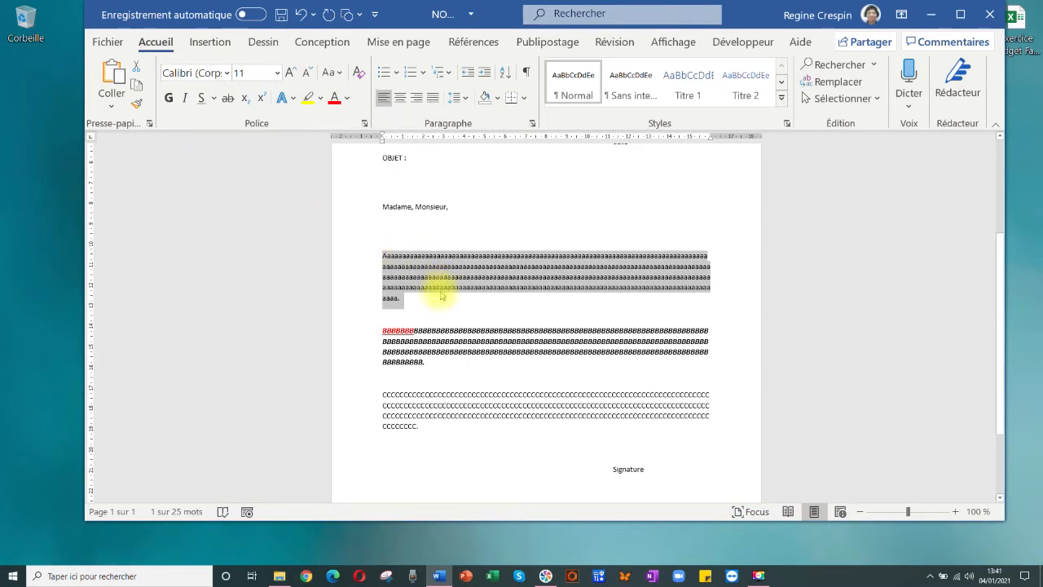
click(504, 308)
Check the ruler tab stop that aligns the signature against the recipient block without moving it
scroll(508, 309, down, 2)
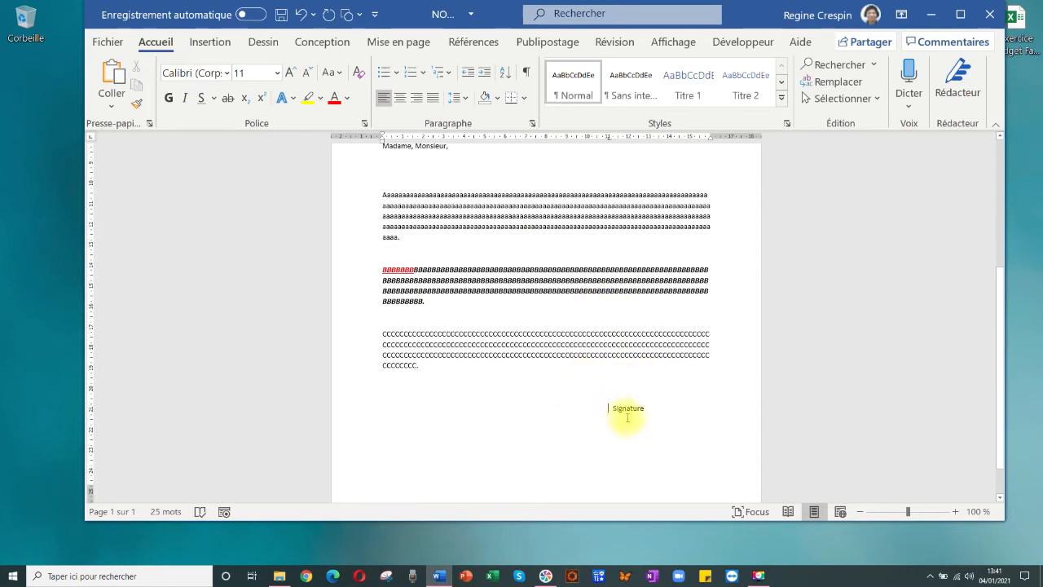
scroll(583, 211, up, 1)
scroll(583, 212, up, 3)
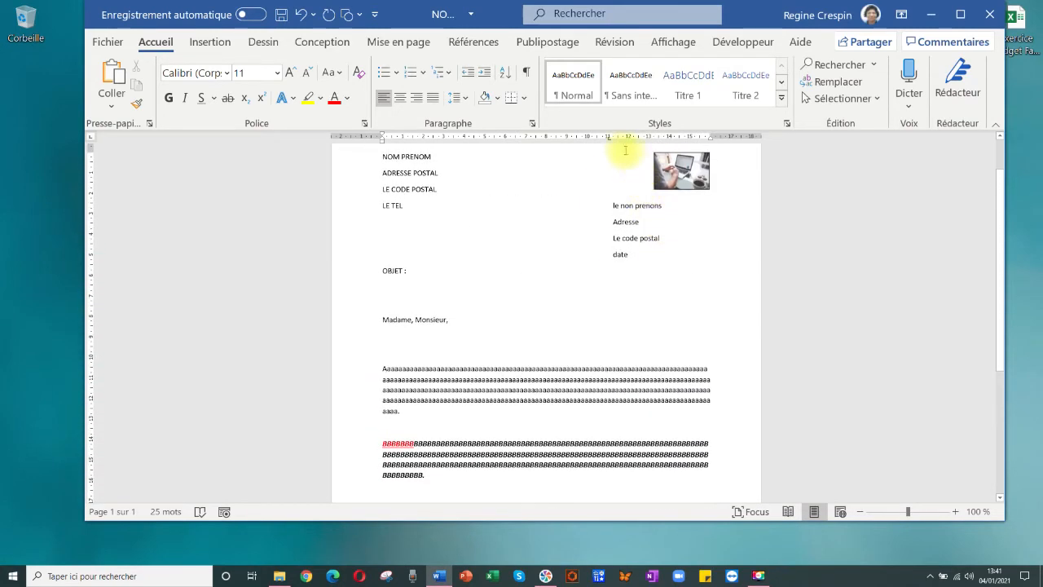
drag(607, 145, 610, 143)
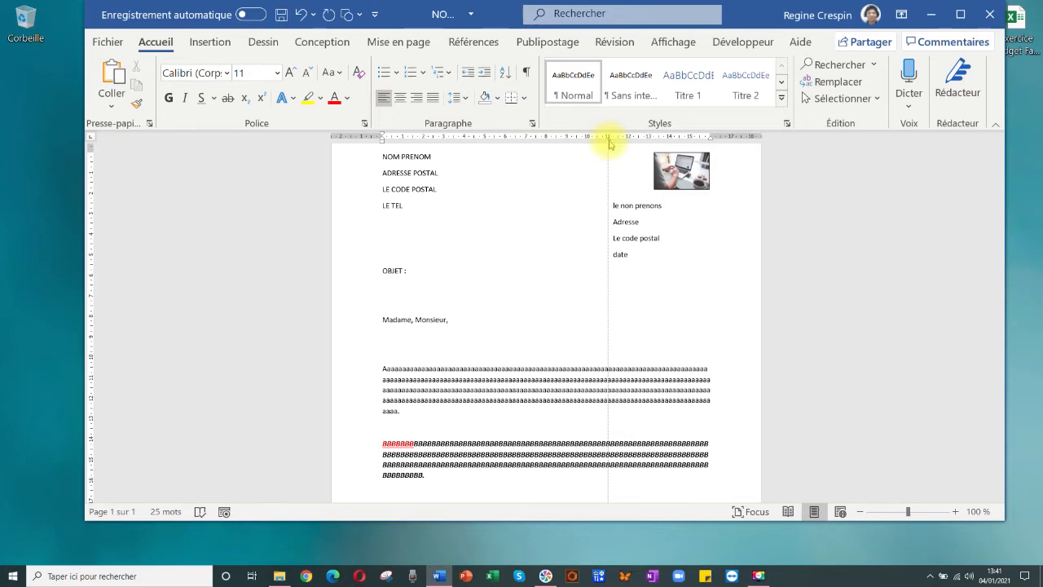
Examine how the signature line is positioned and review the whole letter from the sender block to the end
scroll(607, 245, down, 3)
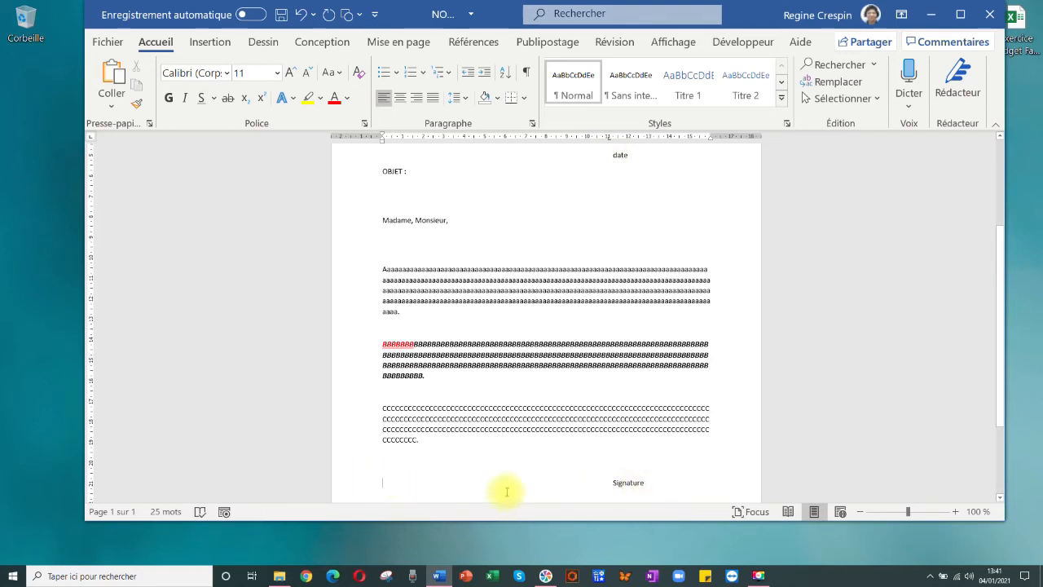
scroll(611, 289, up, 1)
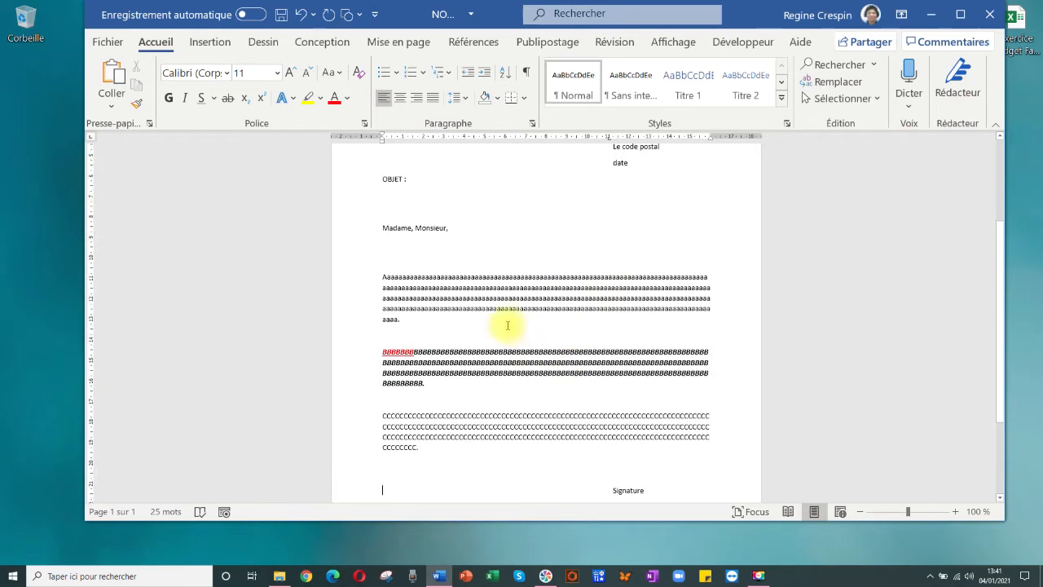
scroll(508, 326, down, 2)
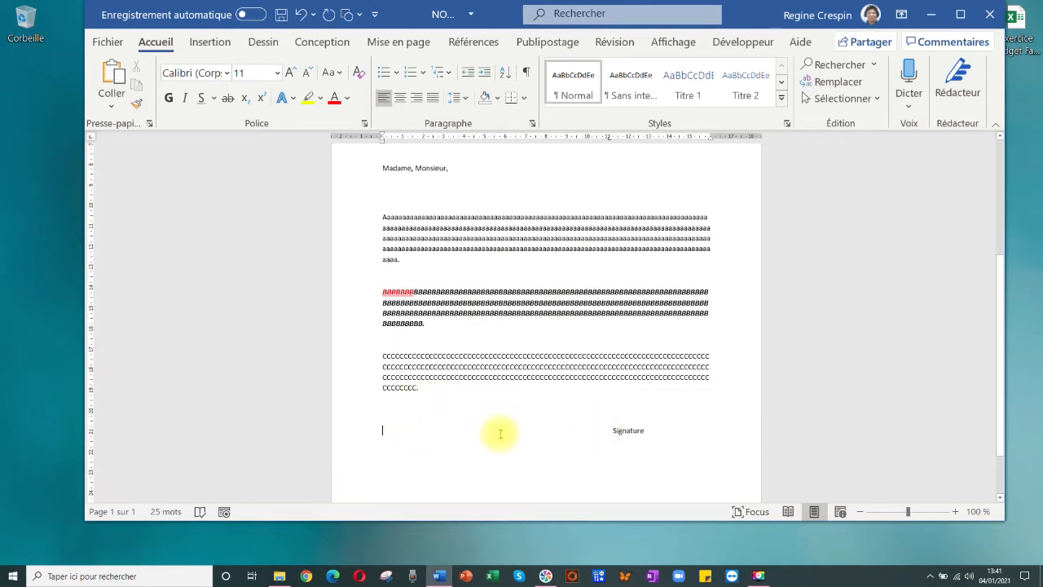
click(613, 431)
scroll(431, 268, up, 3)
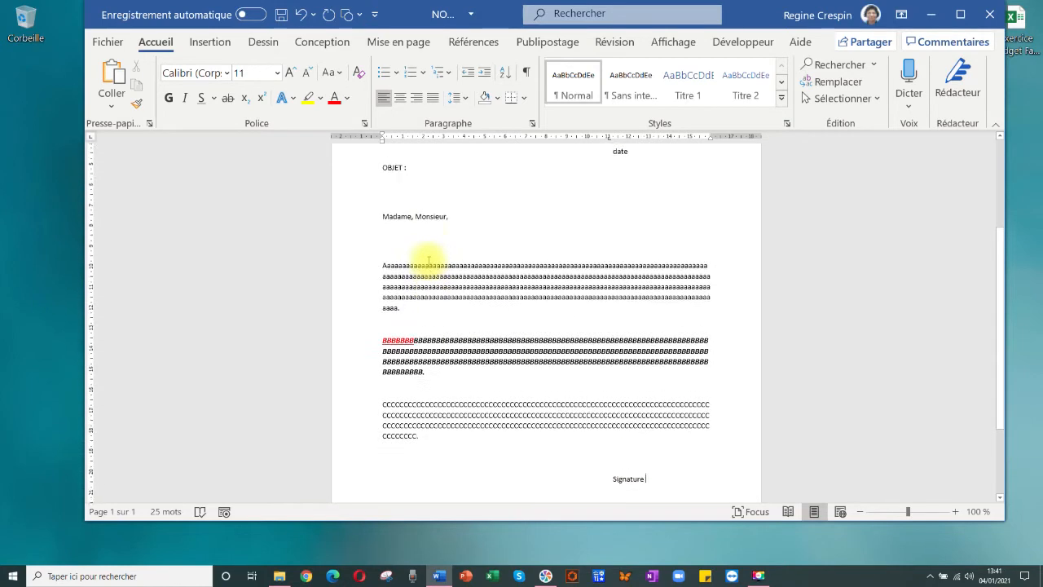
scroll(597, 352, up, 2)
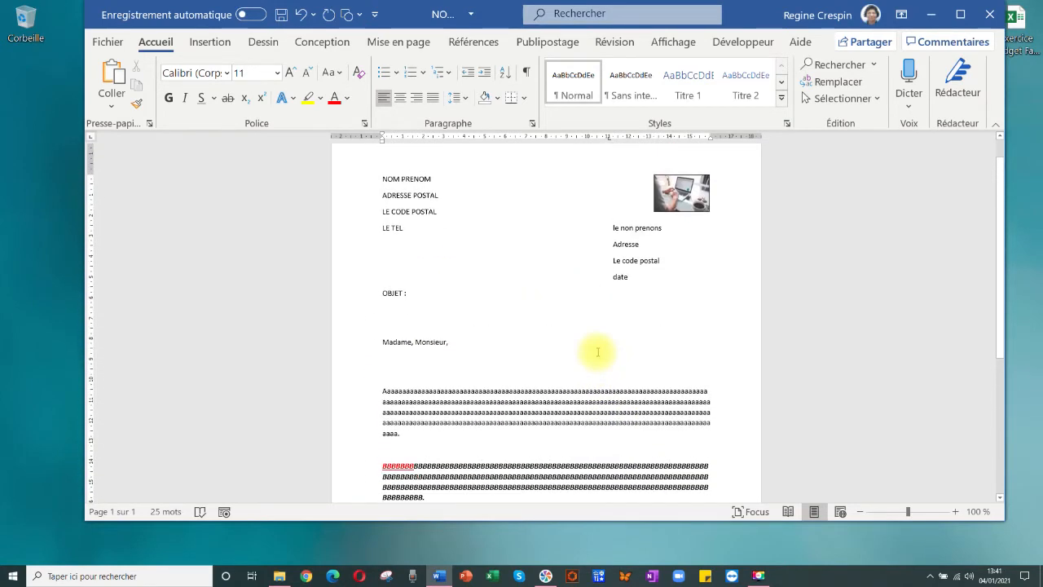
scroll(545, 359, down, 7)
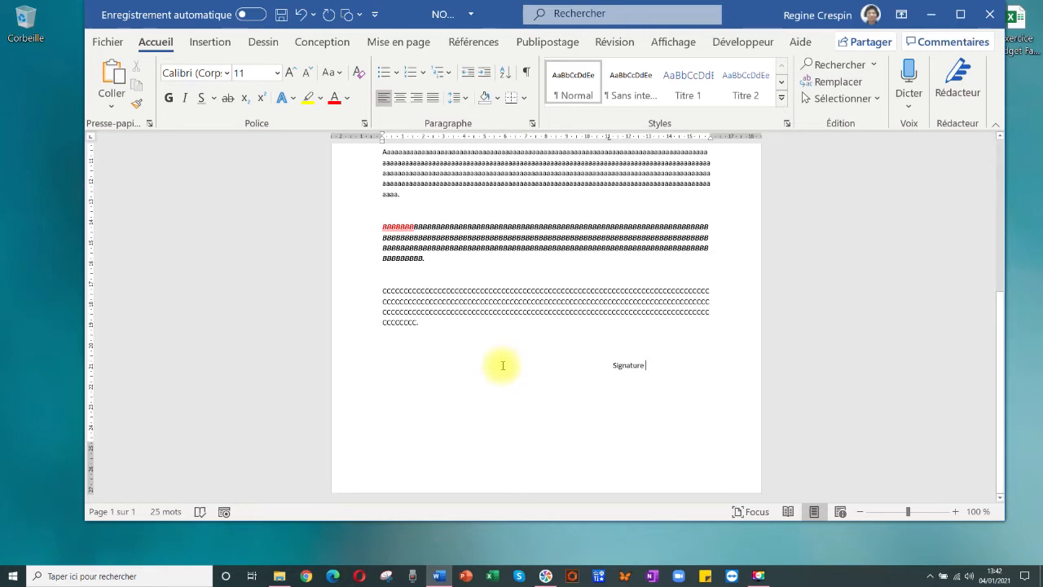
Start saving the letter as a new file and browse for a location on this PC
click(99, 46)
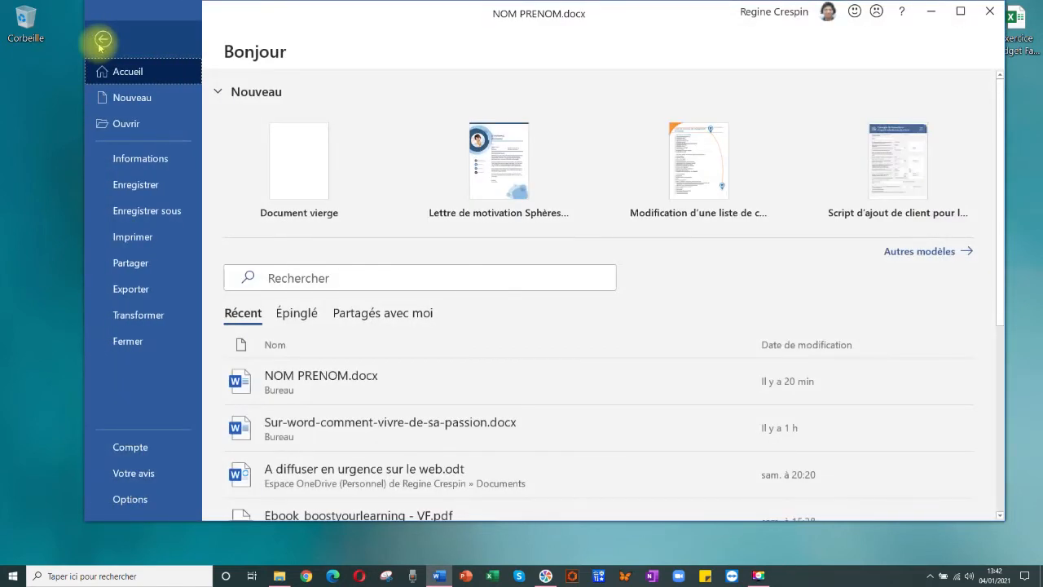
click(154, 211)
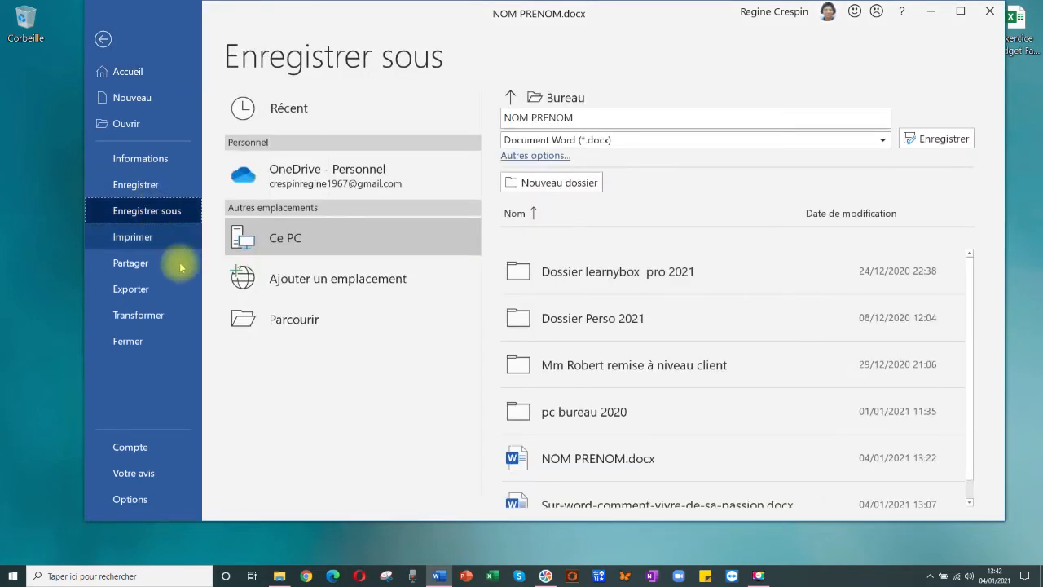
click(283, 322)
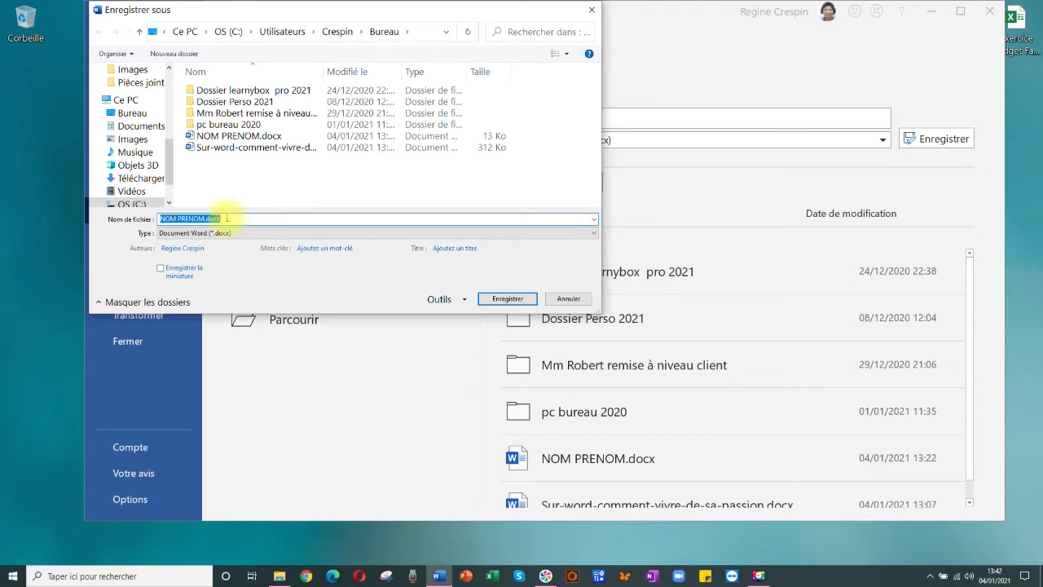
Try the Word 97-2003 (*.doc) file type for the copy and return to Word Document (*.docx)
click(594, 233)
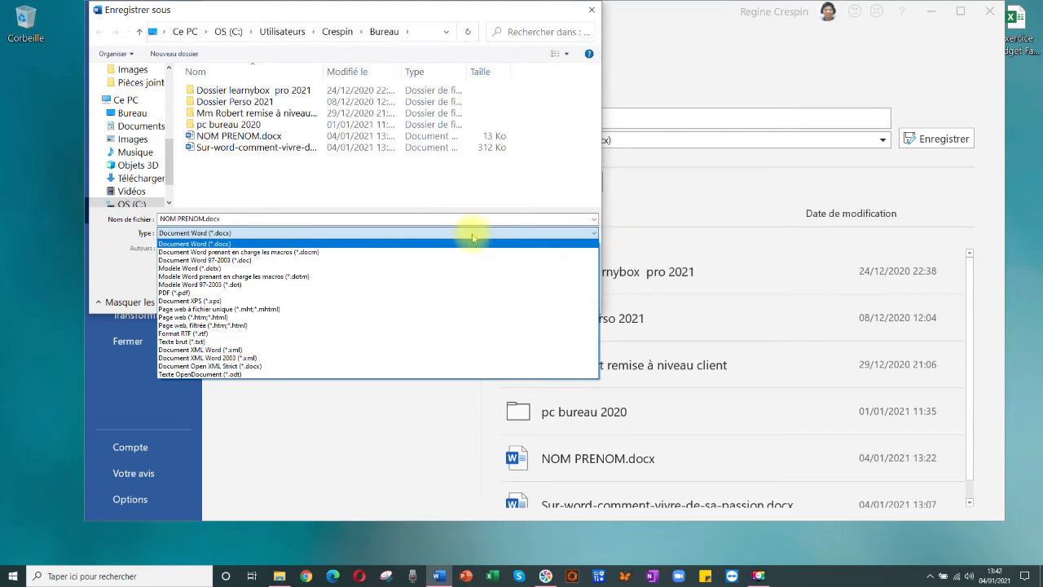
click(252, 262)
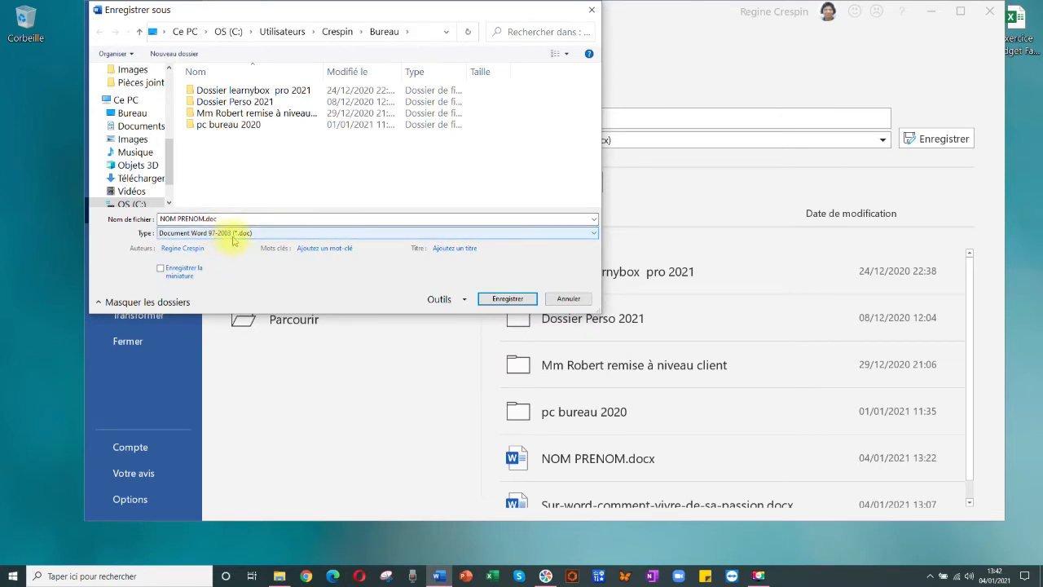
click(593, 233)
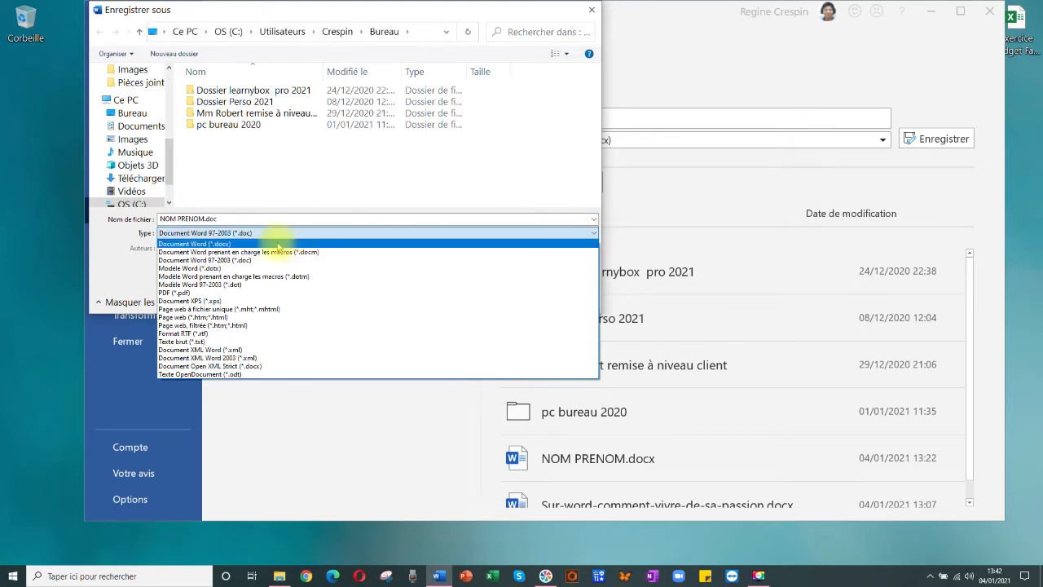
click(221, 243)
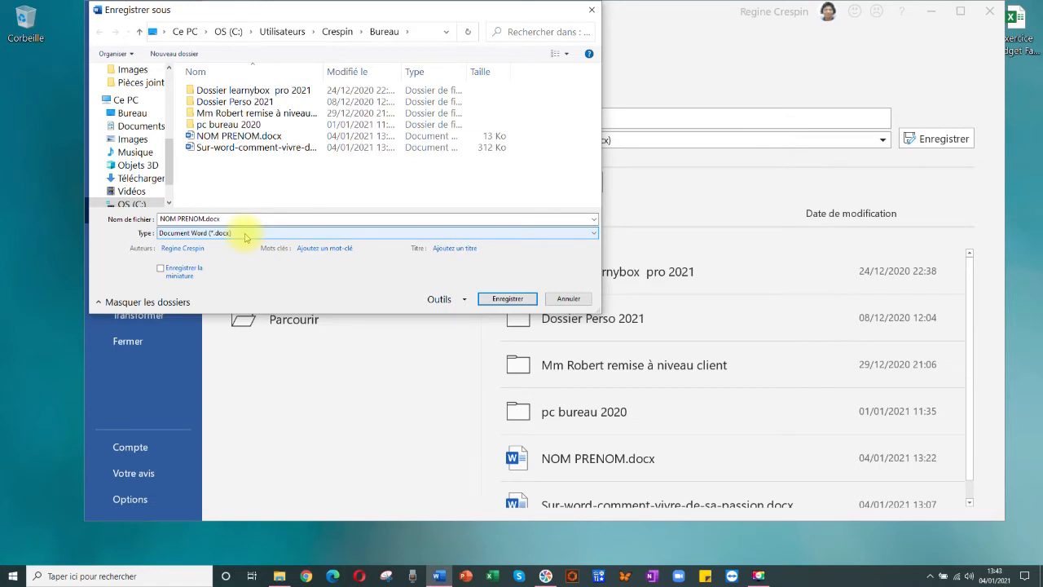
Replace the file name with "lettre- simple", keeping the .docx extension
click(206, 217)
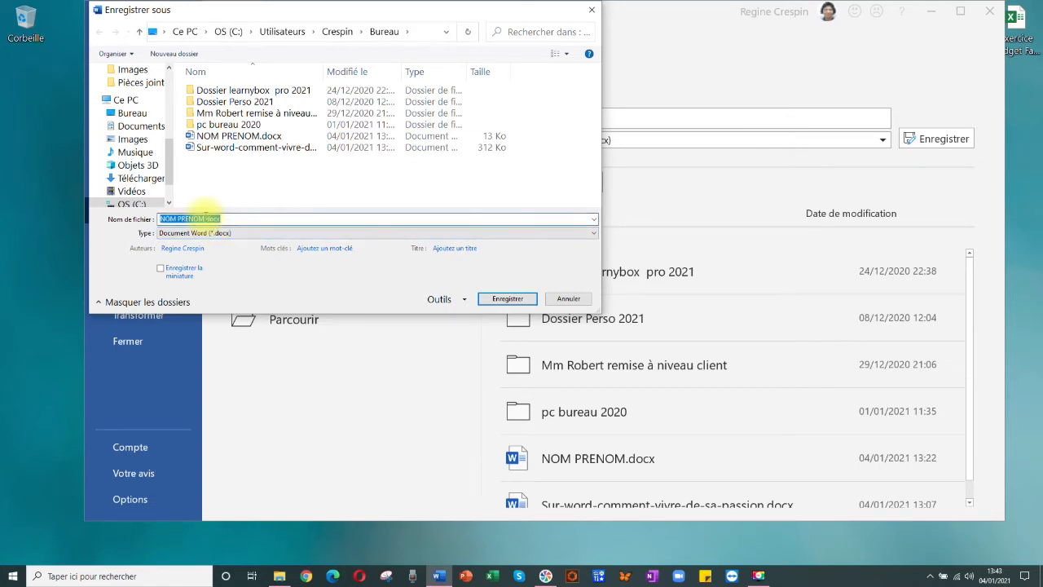
drag(206, 218, 158, 213)
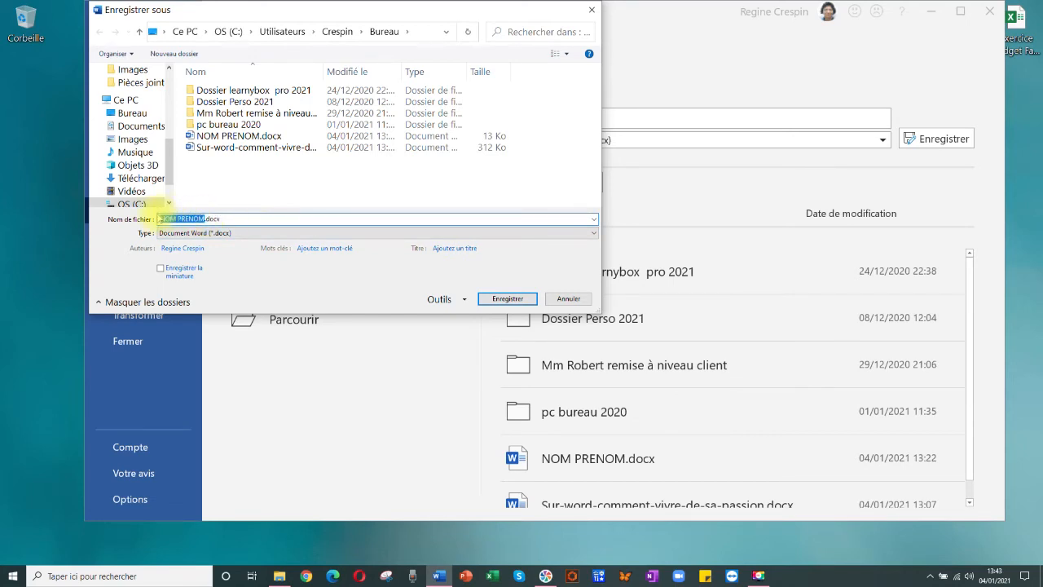
text(lettre)
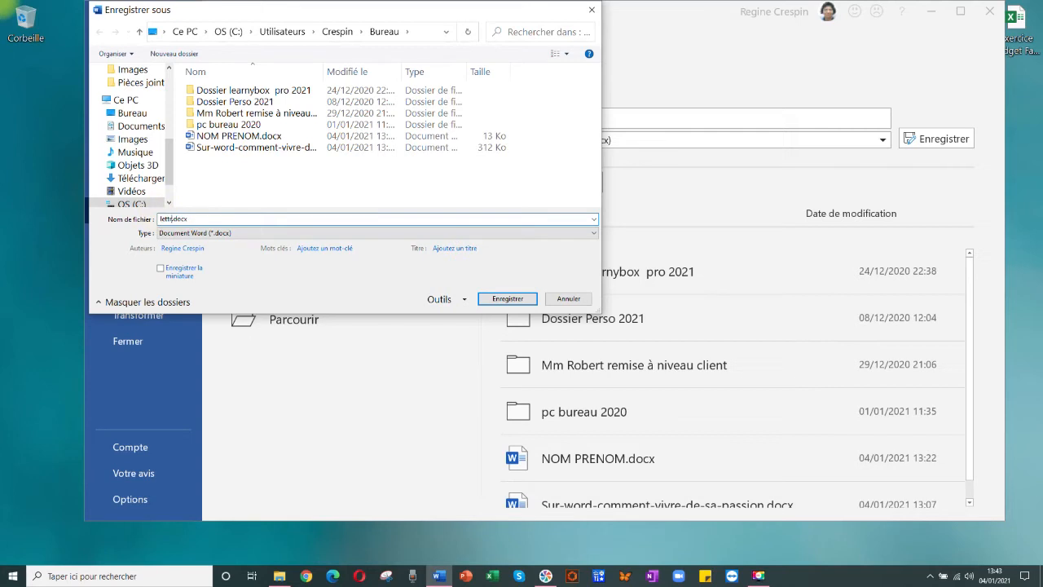
text( simple)
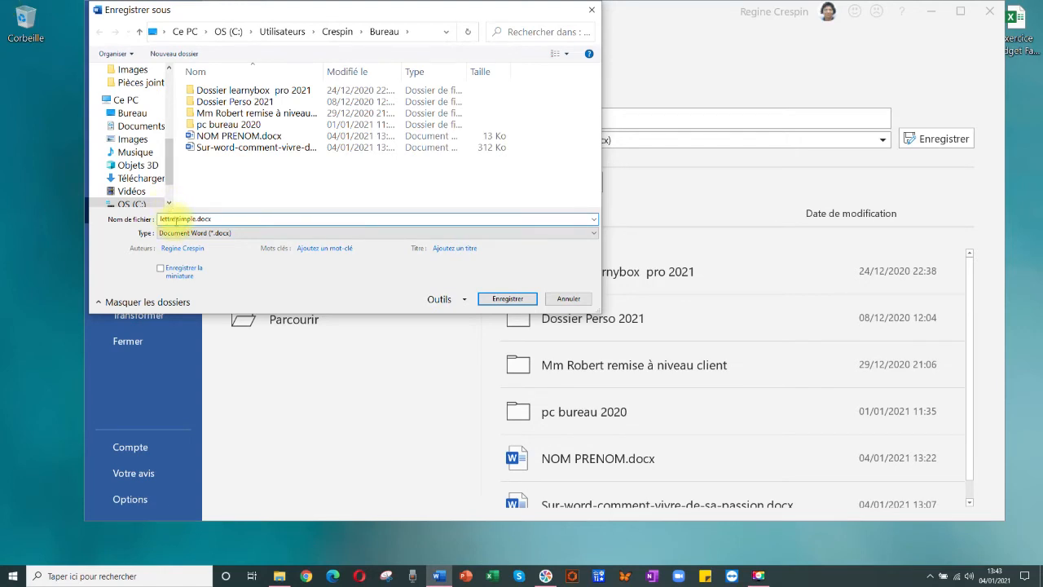
click(176, 219)
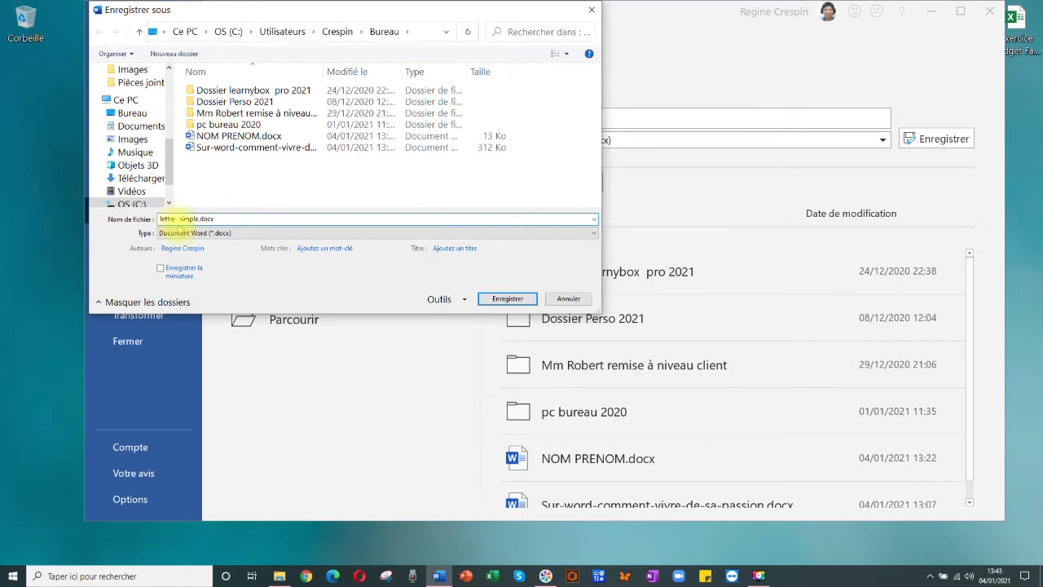
text(-)
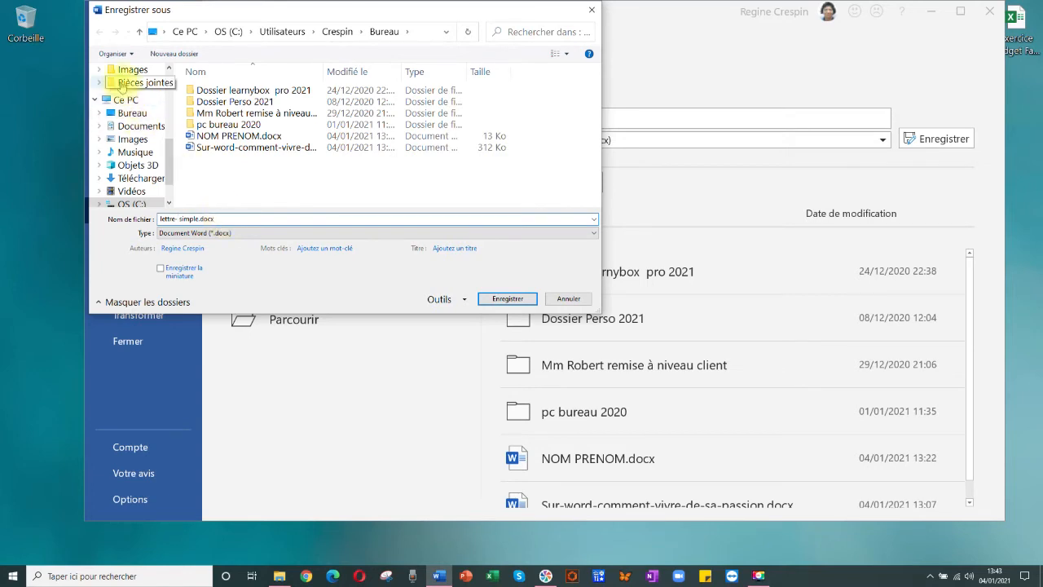
Choose Bureau under quick access as the save location
scroll(122, 89, up, 5)
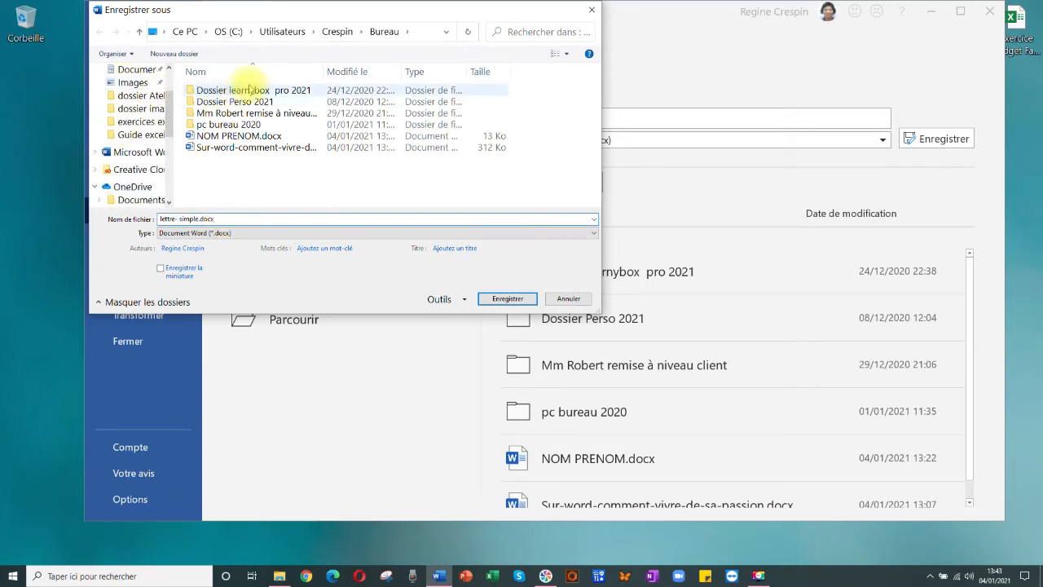
scroll(122, 88, up, 1)
scroll(131, 88, up, 2)
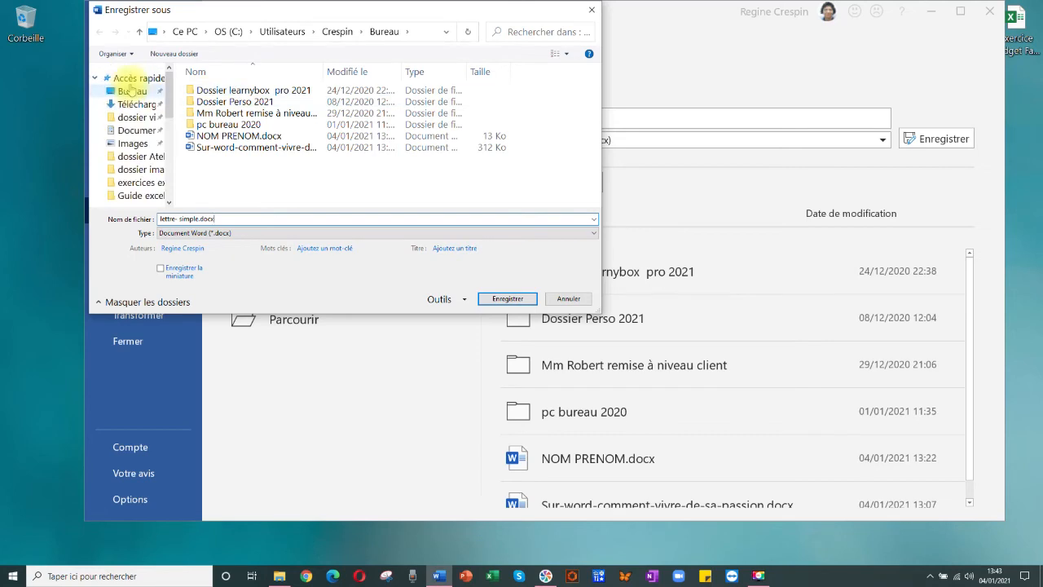
click(131, 91)
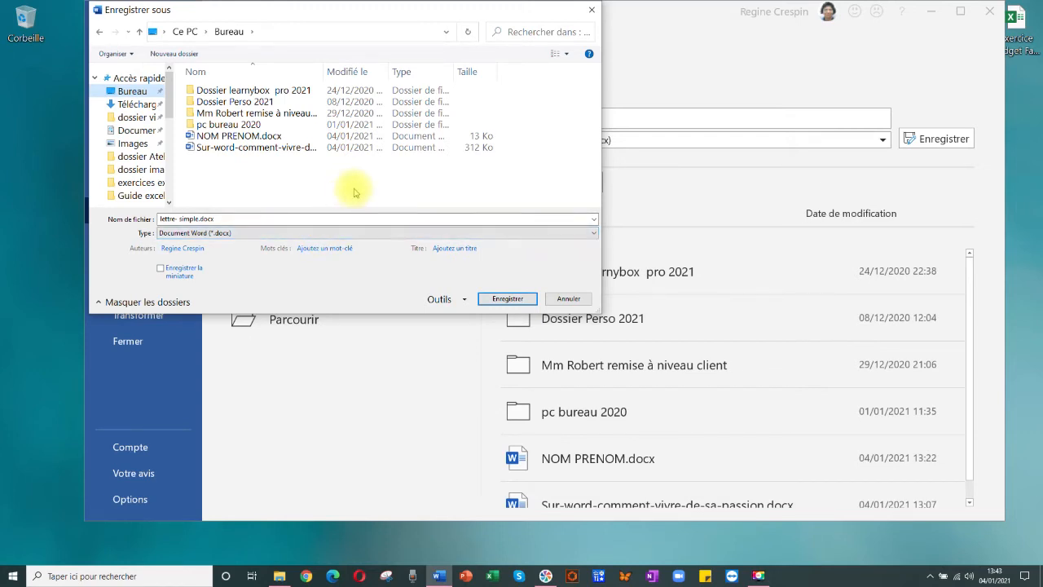
Try PDF (*.pdf) as the file type and switch back to Word Document (*.docx)
click(596, 234)
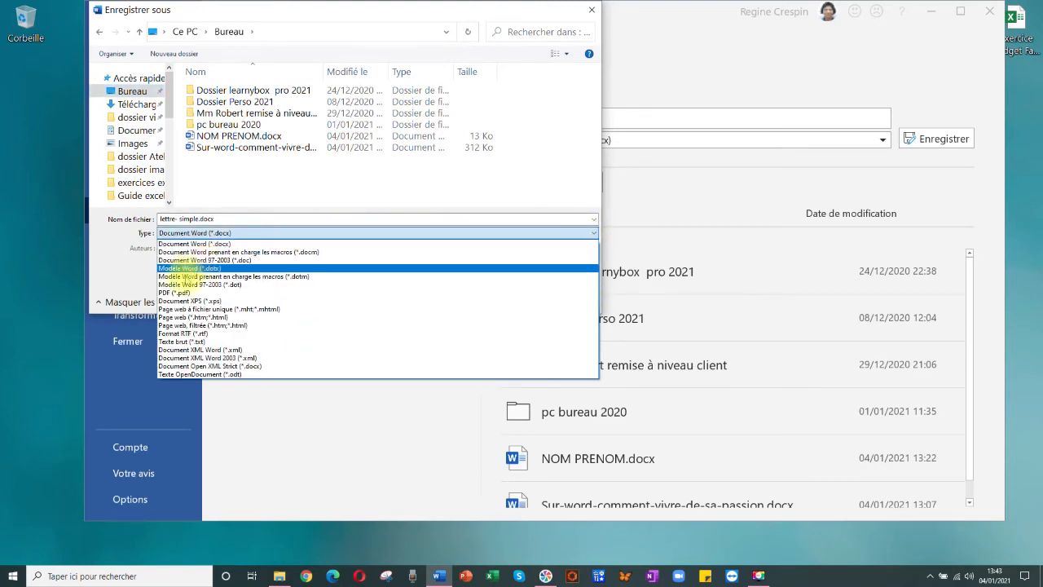
click(178, 292)
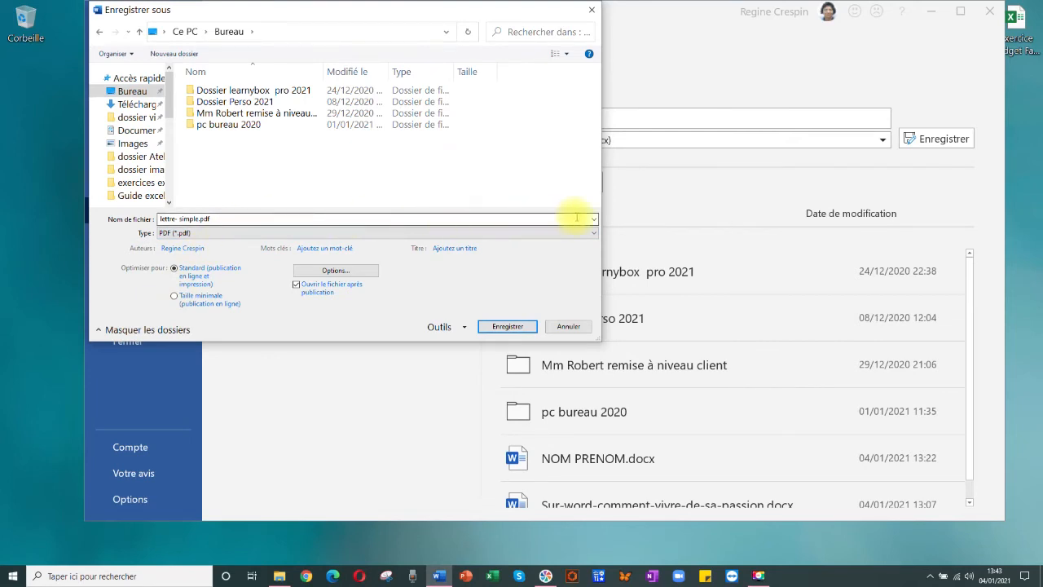
click(595, 235)
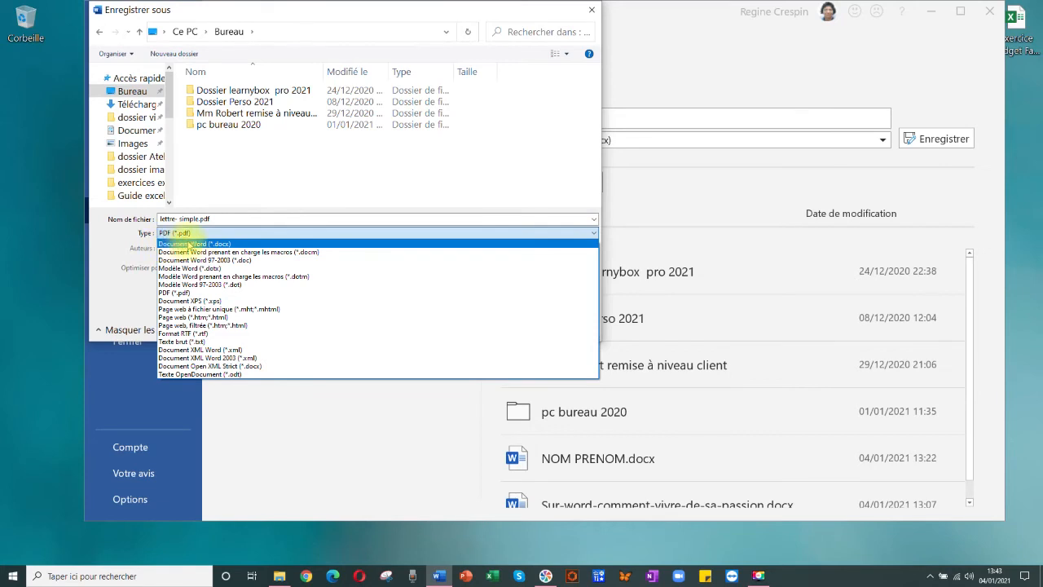
click(175, 243)
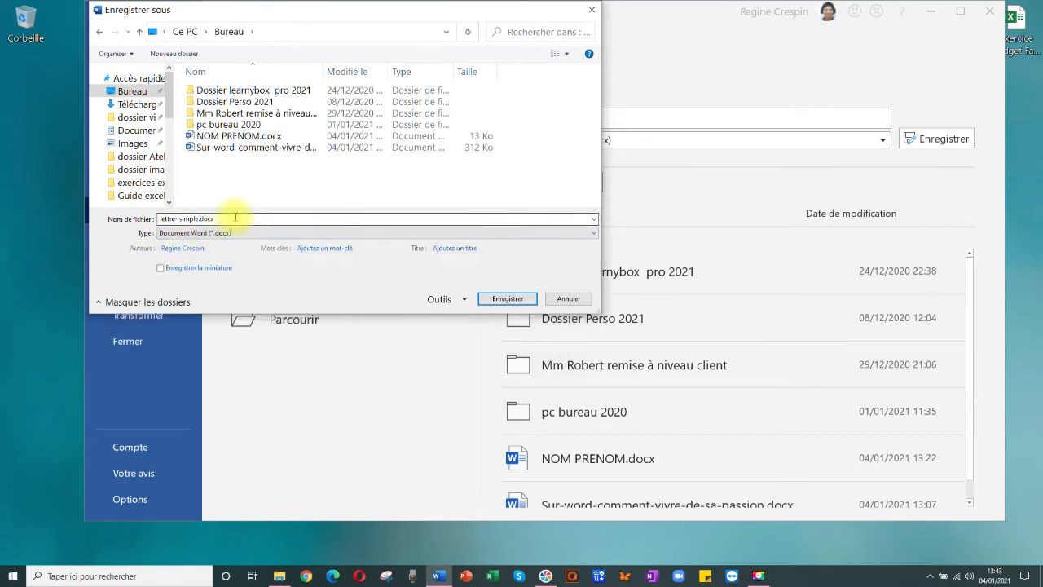
Save the letter to Bureau as "lettre- simple.docx"
click(236, 217)
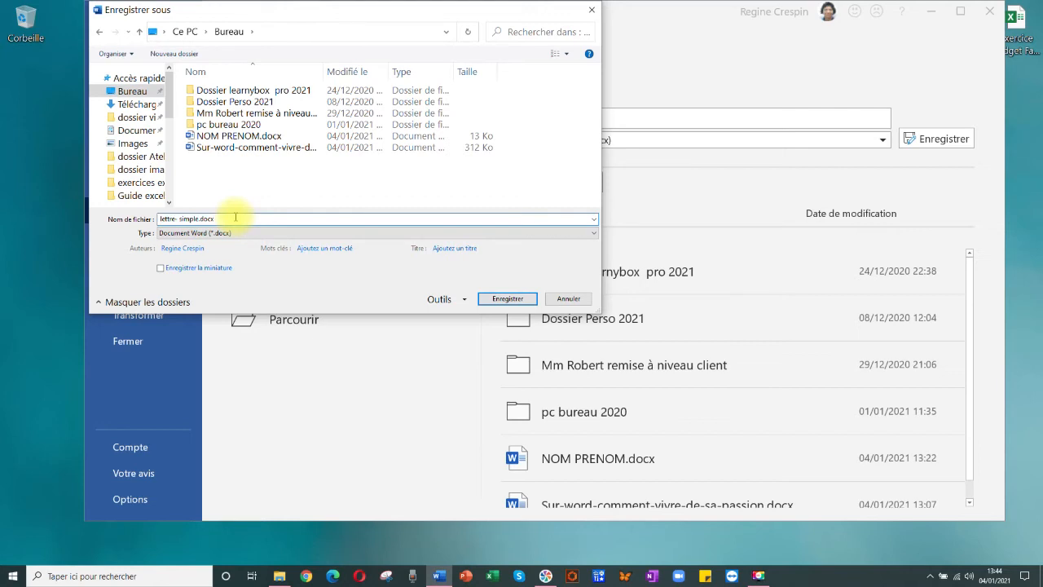
click(131, 92)
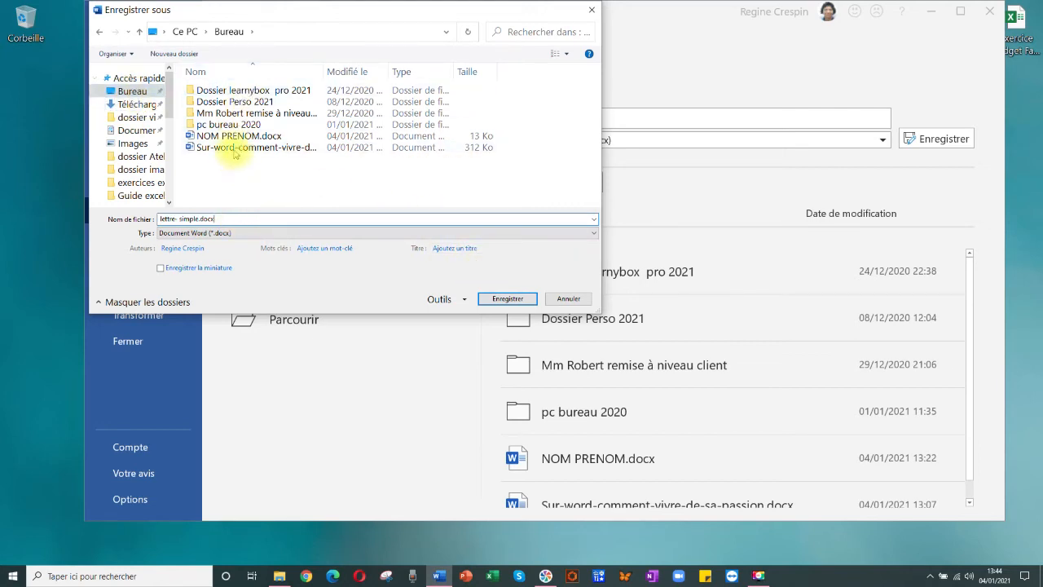
click(507, 298)
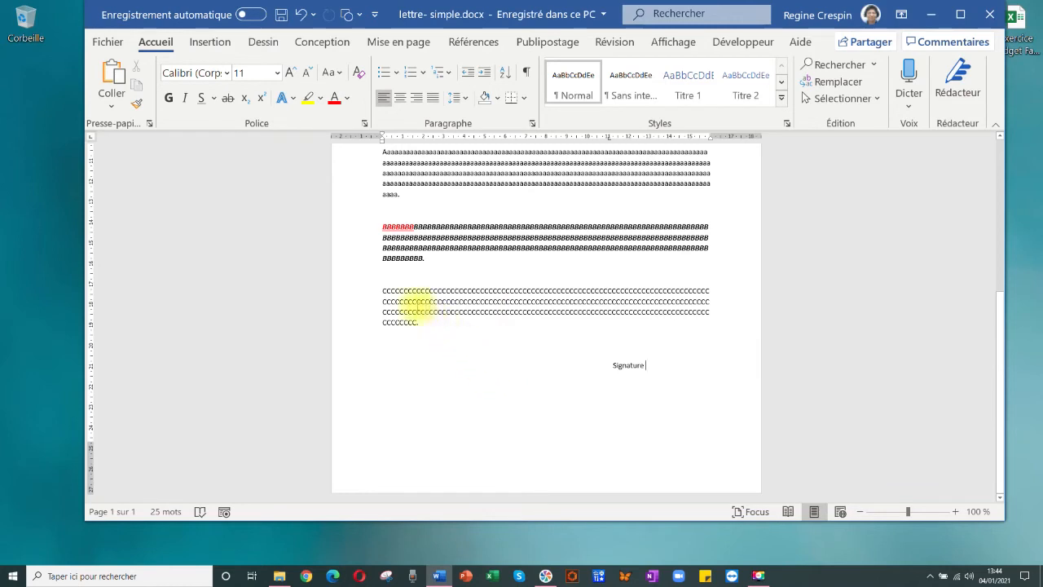
Make the last body paragraph, the one made of C's, bold and save the letter under its existing name
drag(384, 291, 433, 327)
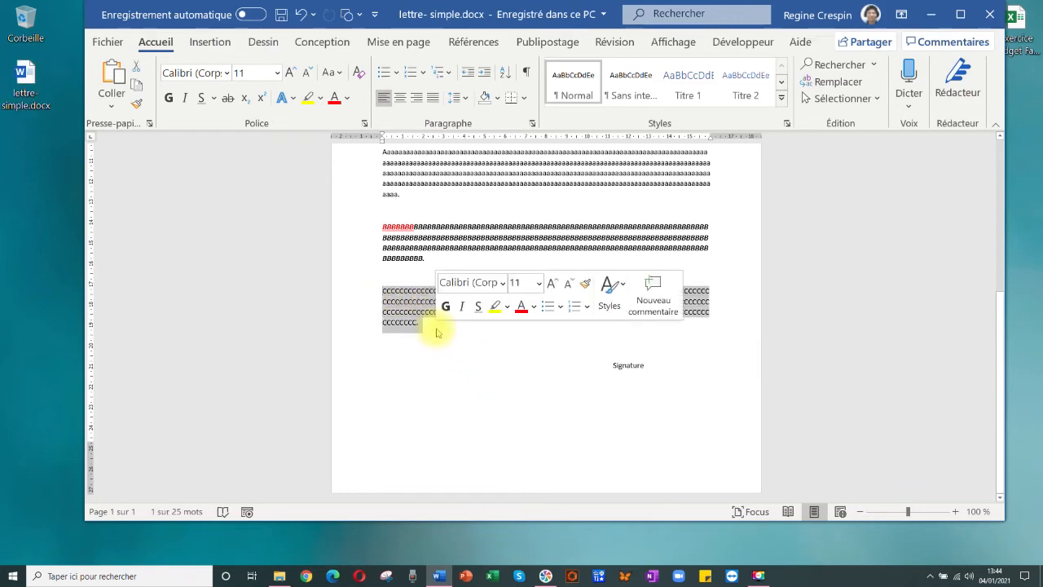
click(447, 306)
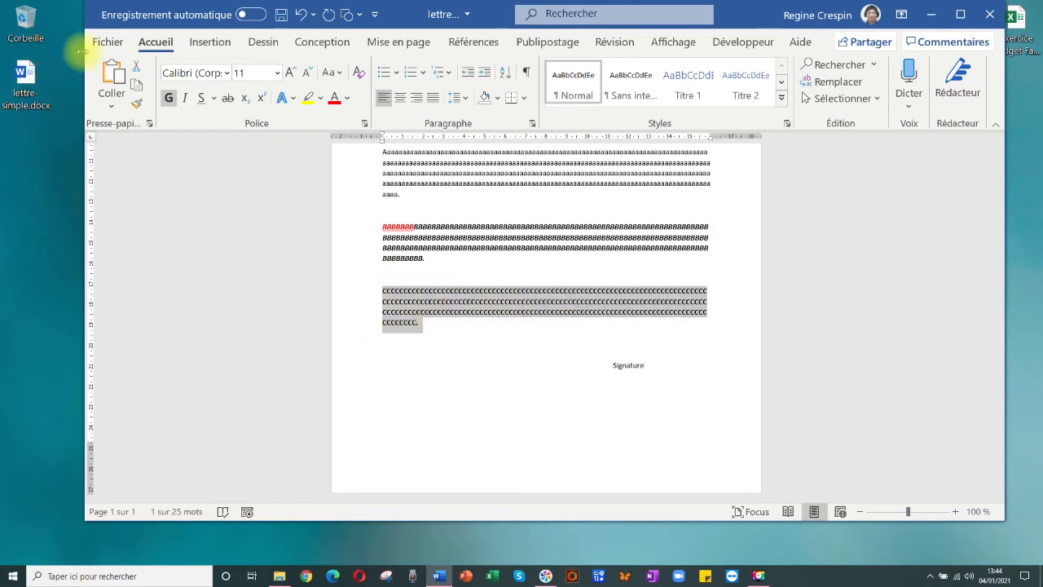
click(108, 42)
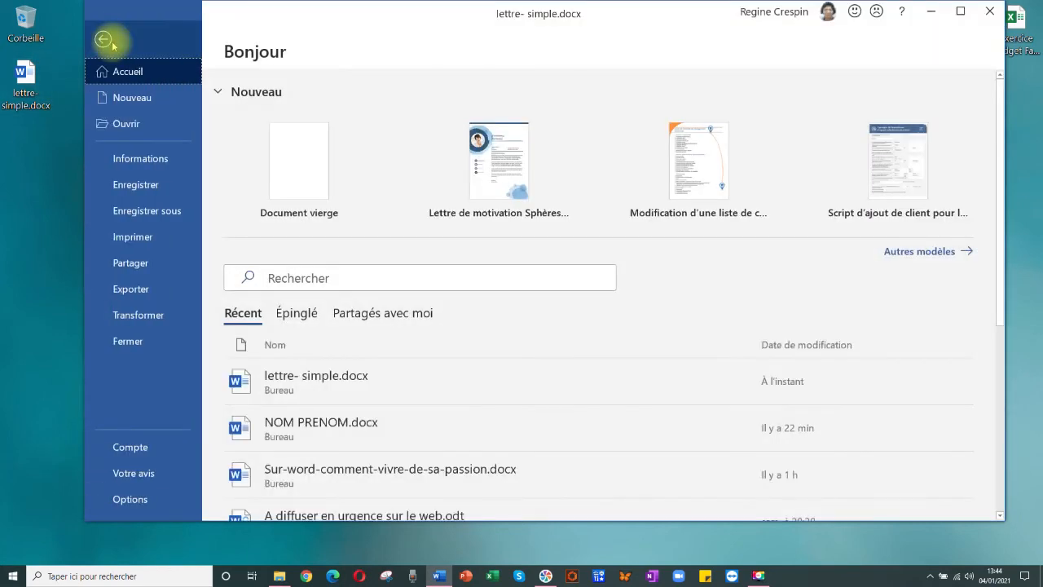
click(135, 186)
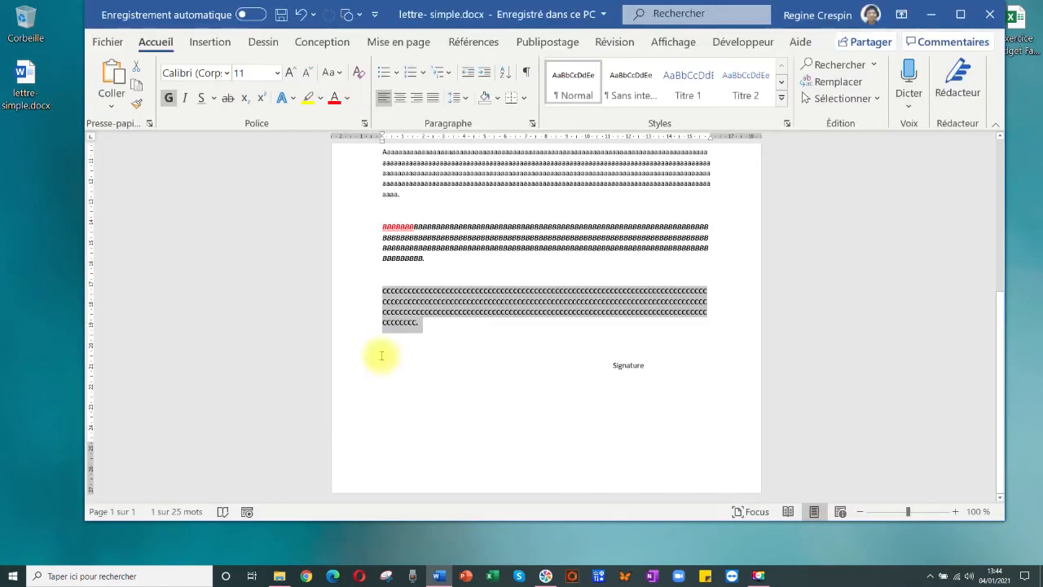
click(443, 331)
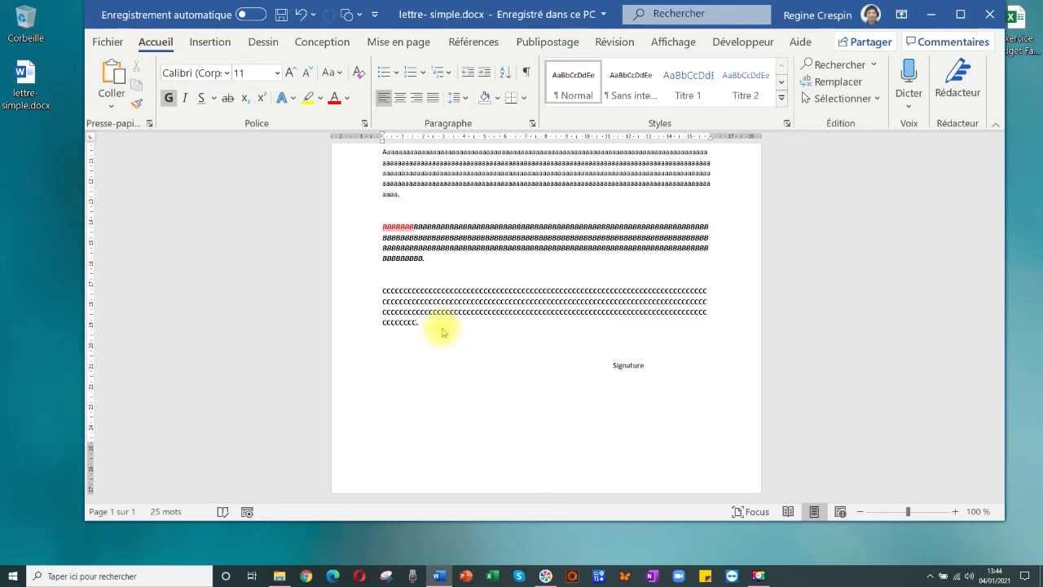
Set the font of the red underlined letters at the start of the B paragraph to Abadi
scroll(444, 302, up, 5)
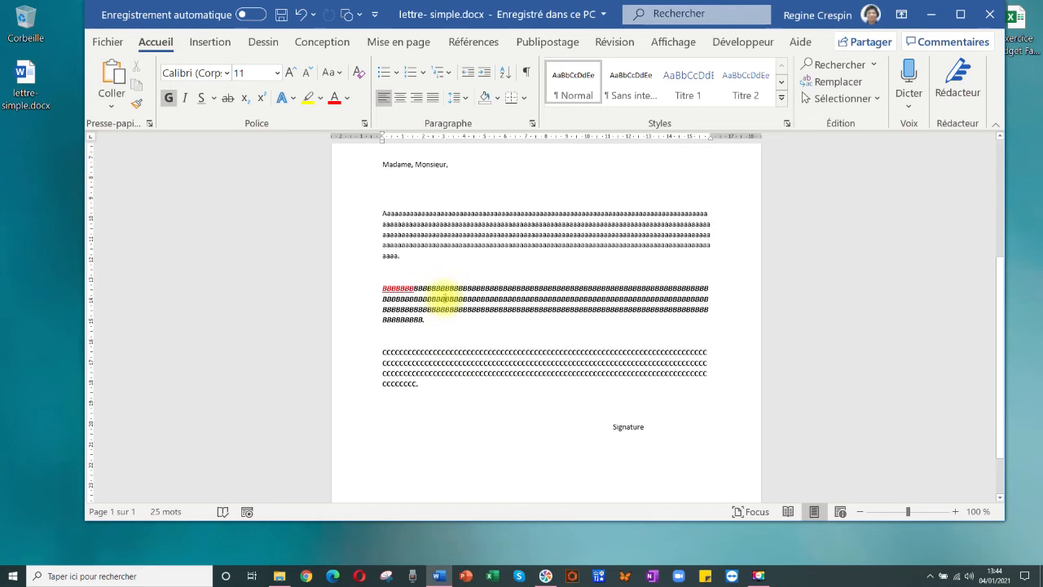
scroll(448, 295, up, 3)
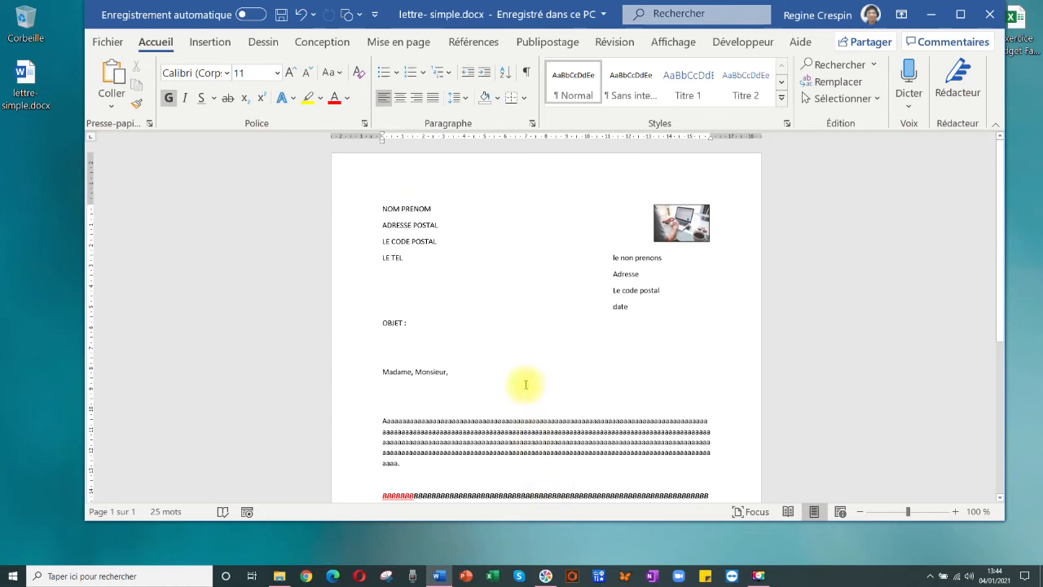
drag(382, 419, 442, 465)
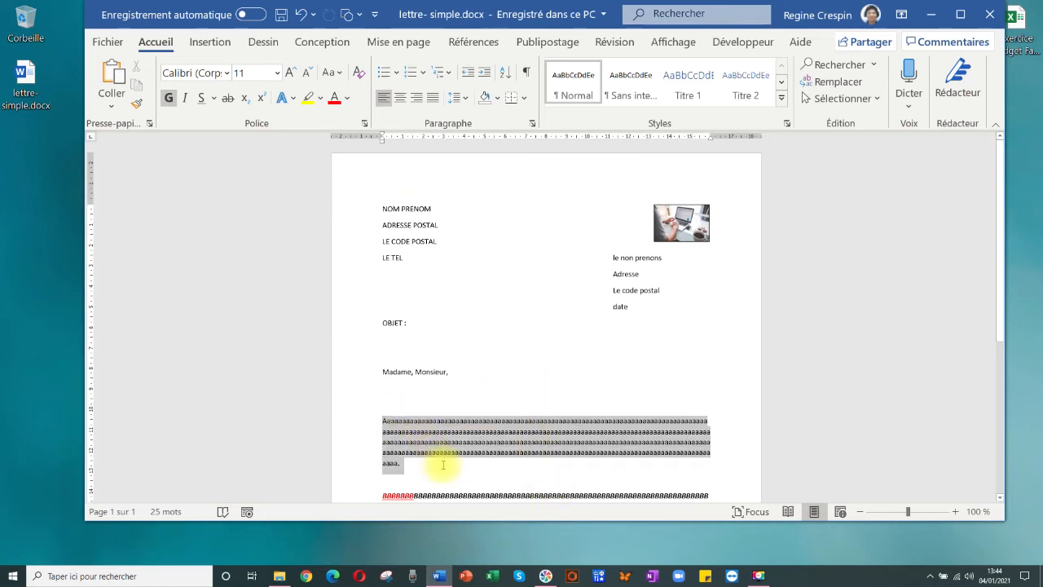
scroll(423, 471, down, 1)
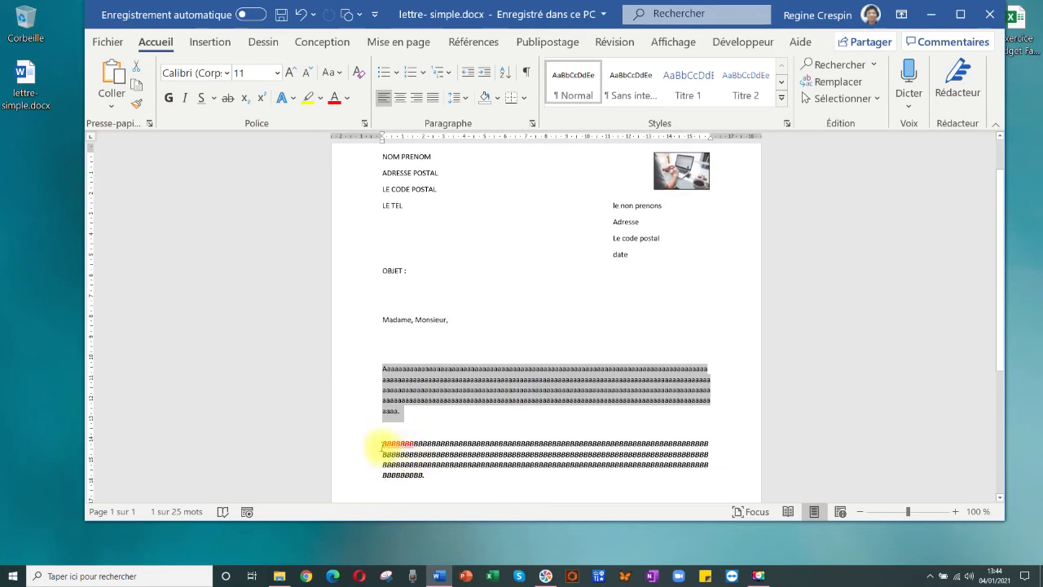
drag(381, 445, 415, 444)
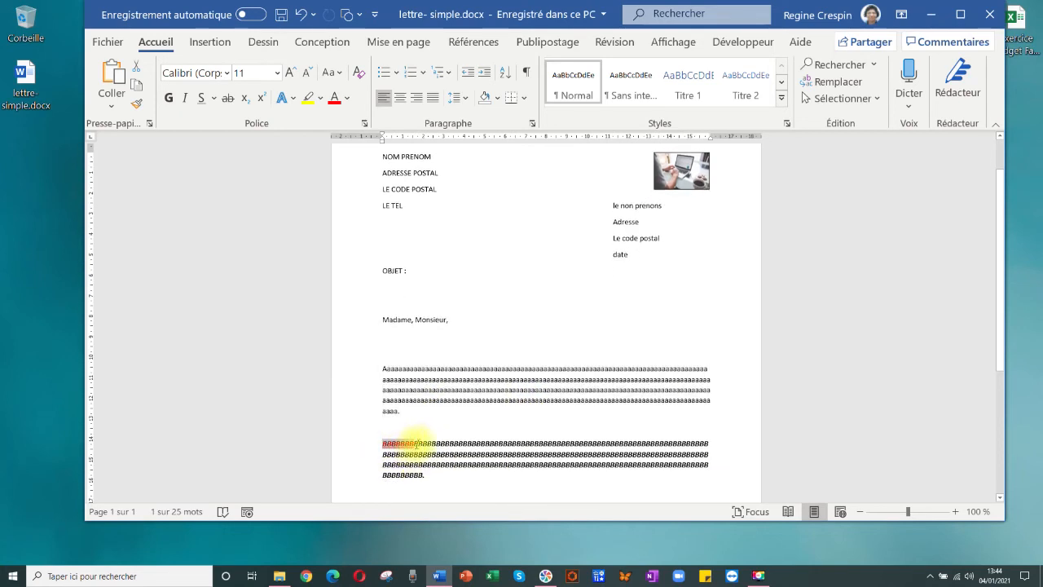
click(227, 73)
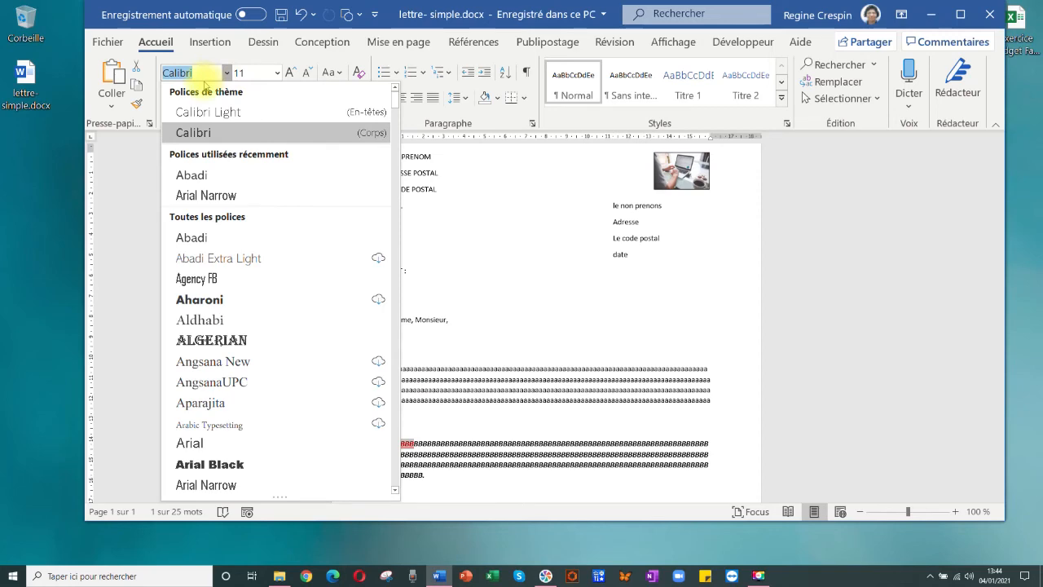
click(191, 237)
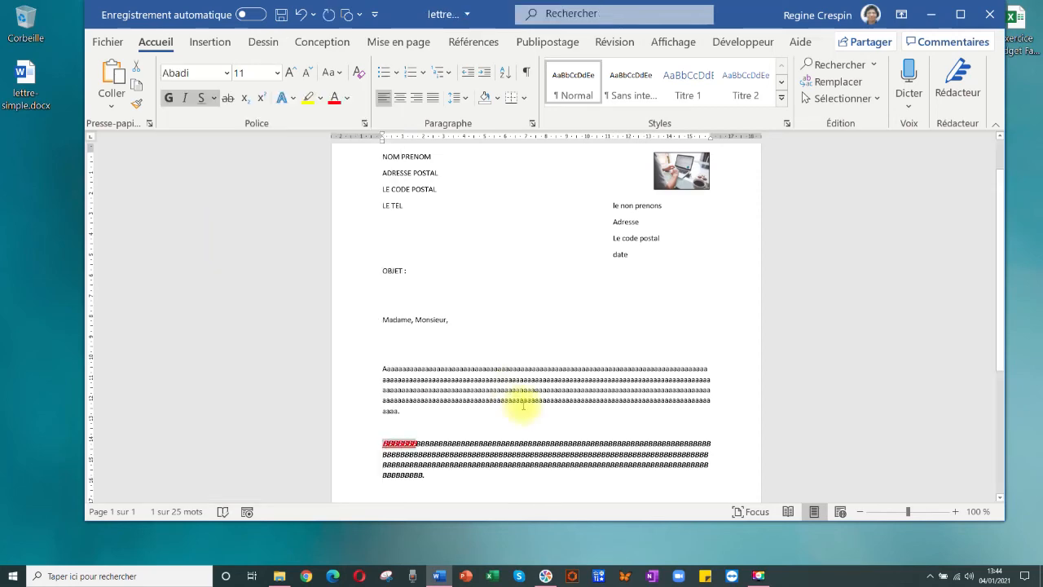
scroll(522, 405, down, 4)
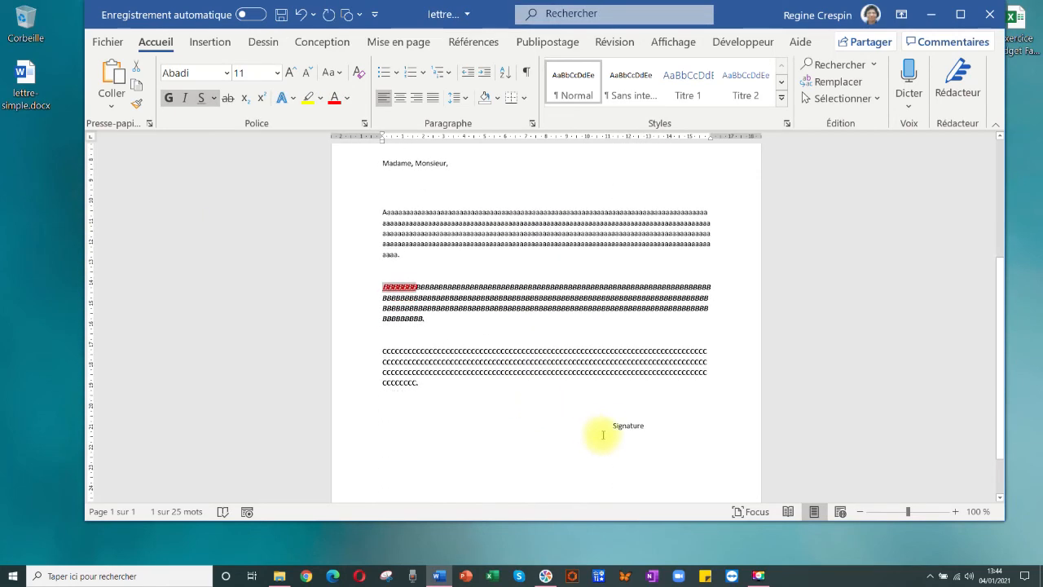
click(601, 427)
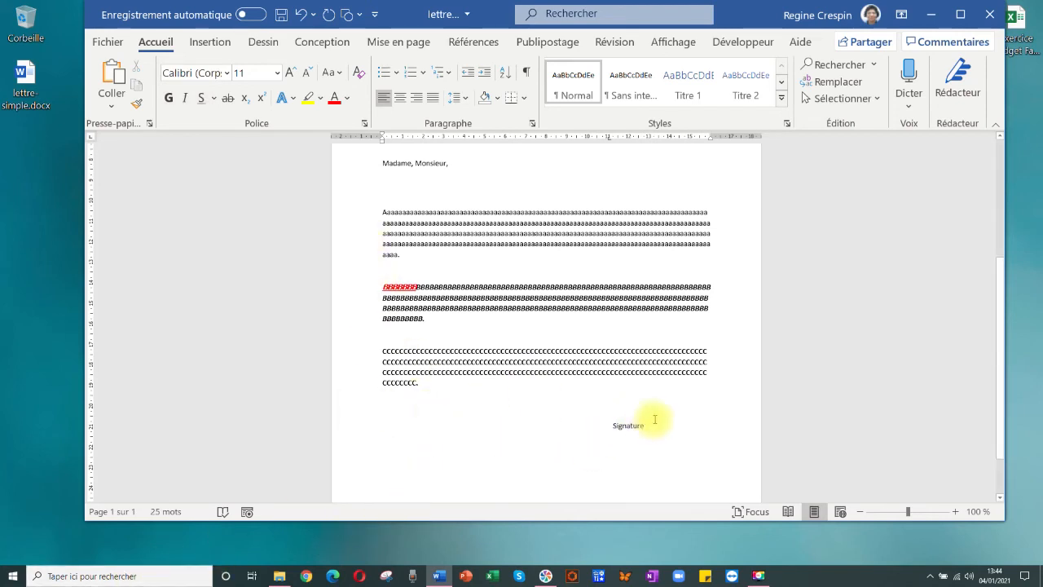
Select the picture at the head of the letter and view the available sources for inserting an image
scroll(635, 407, up, 3)
scroll(646, 326, up, 1)
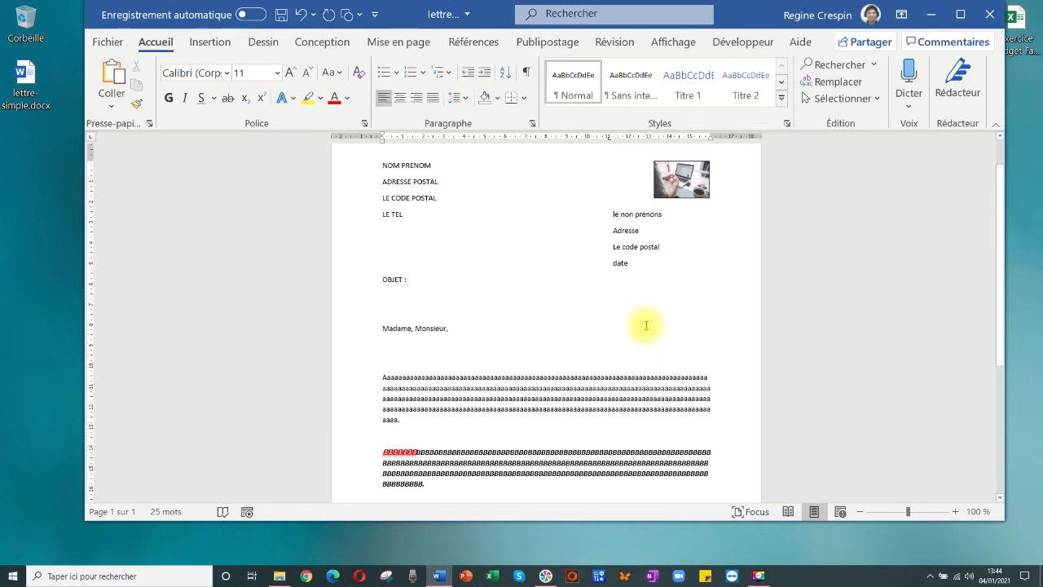
click(680, 176)
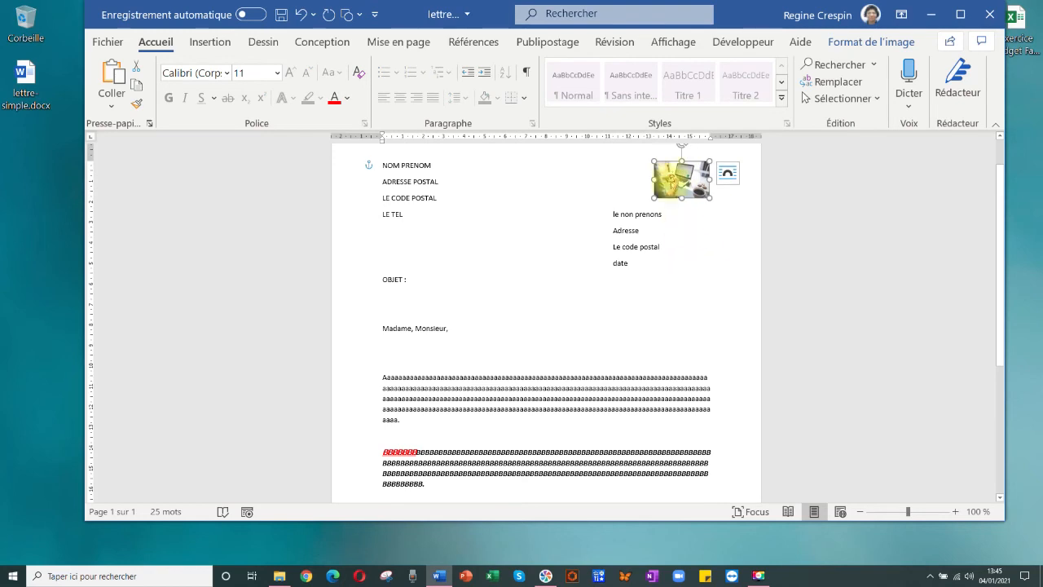
click(196, 49)
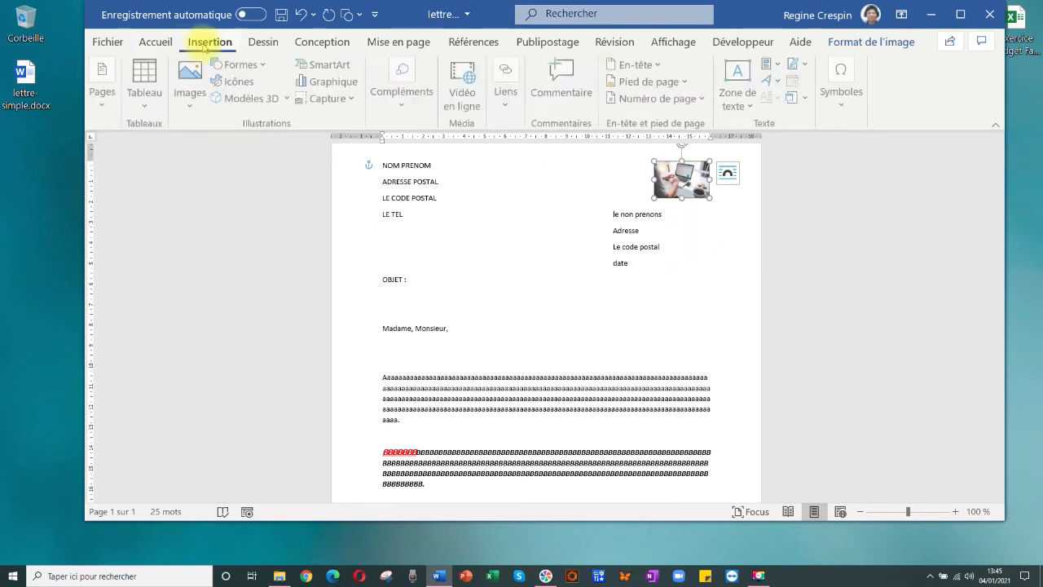
click(193, 105)
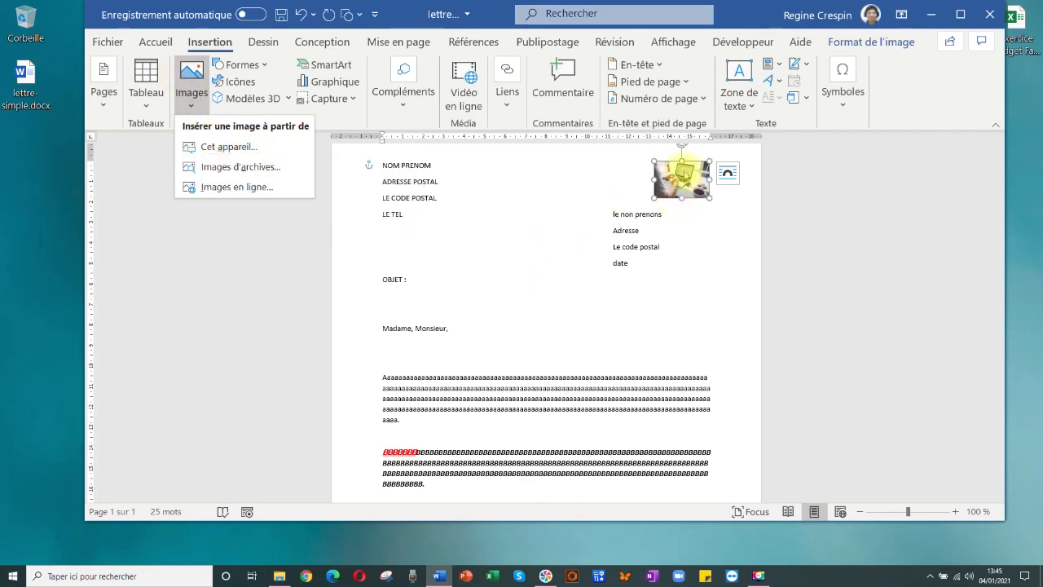
click(683, 162)
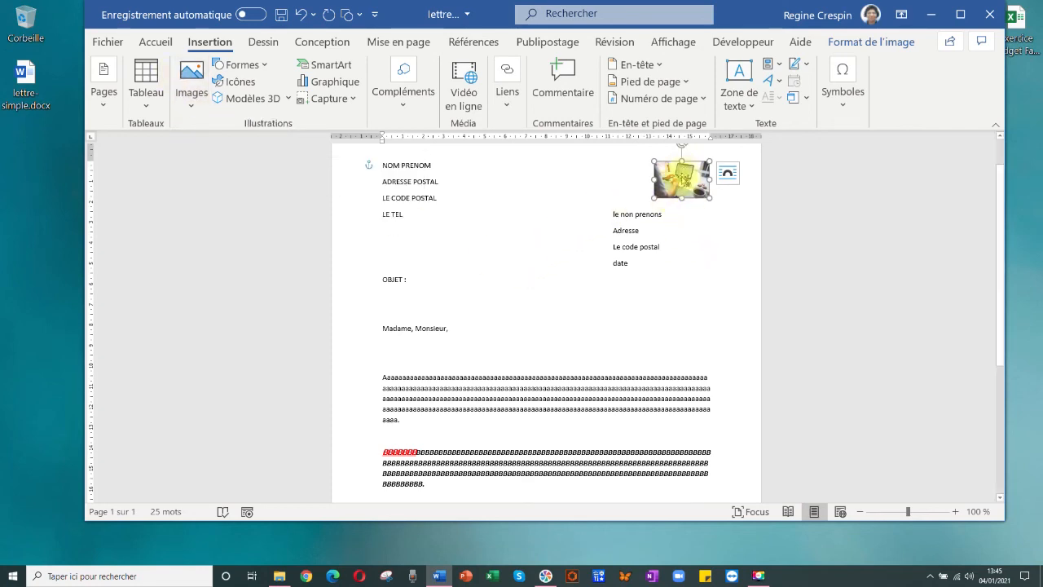
View the layout and text-wrapping options of the picture, then close them and deselect the picture
click(728, 174)
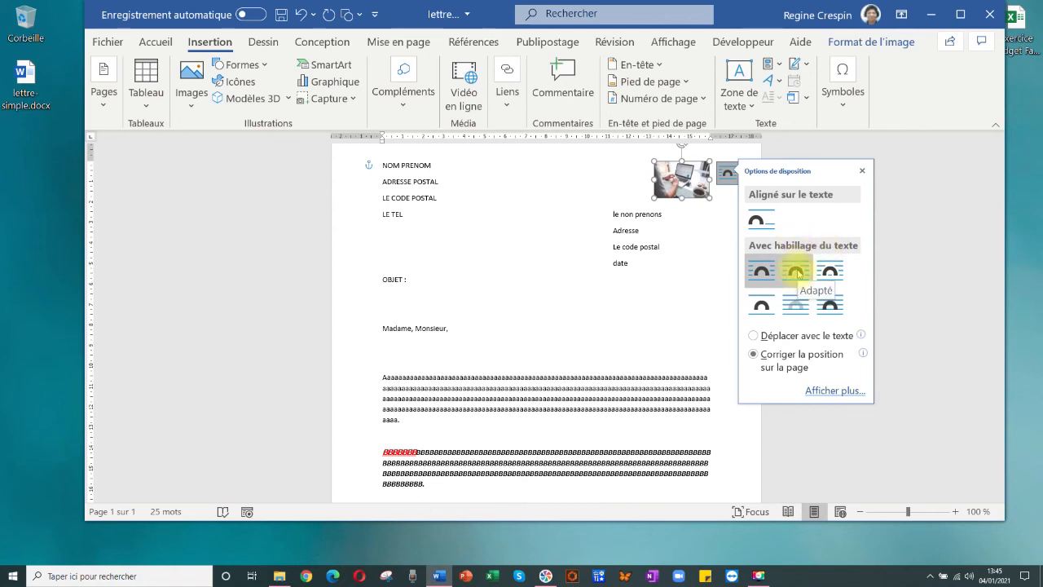
click(691, 279)
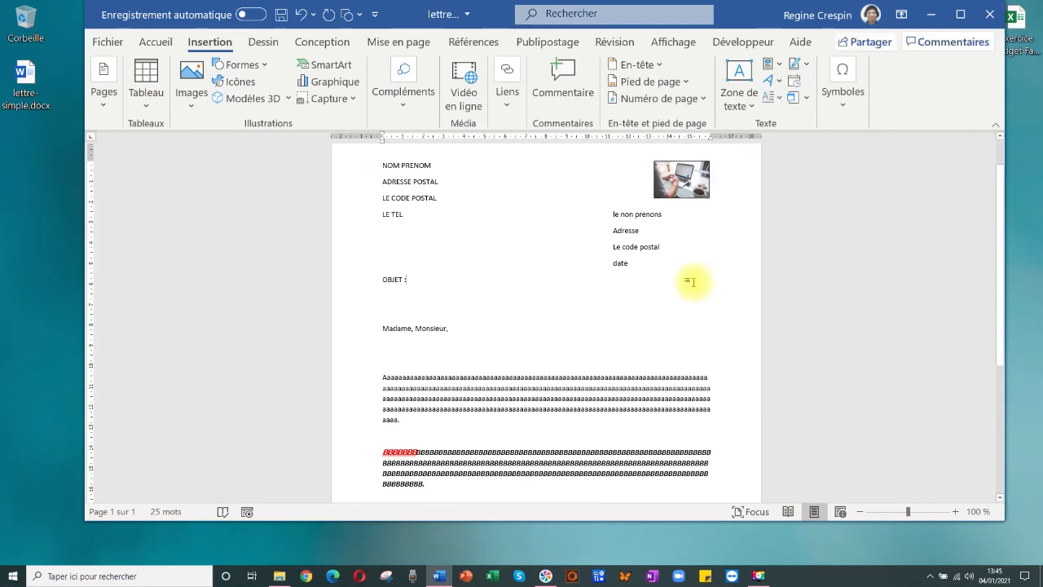
scroll(585, 302, down, 5)
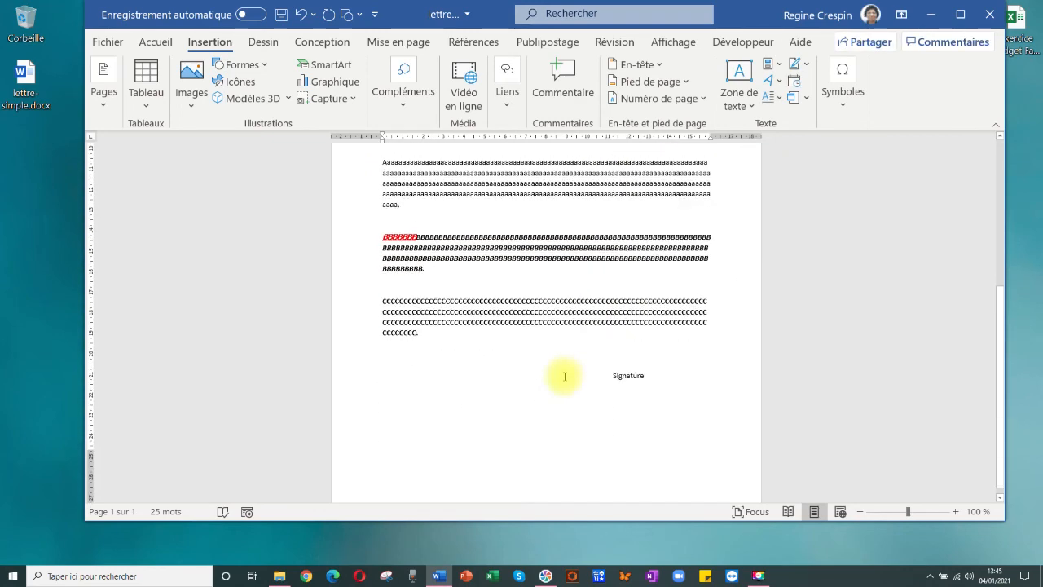